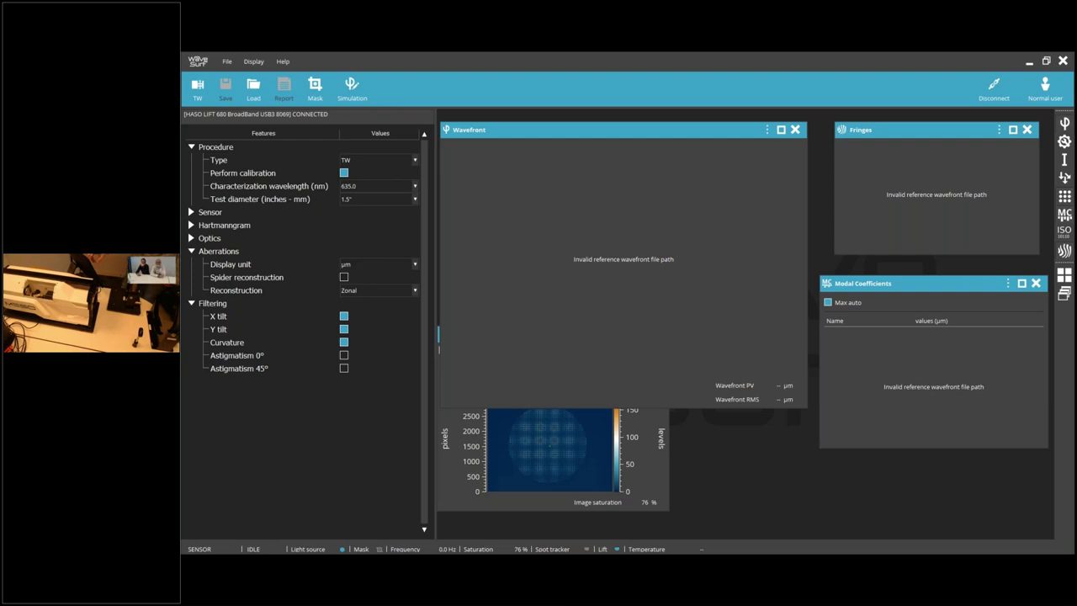
Step: Keep TW as the procedure type and select a test diameter of 1.5"
click(404, 160)
click(404, 159)
click(400, 199)
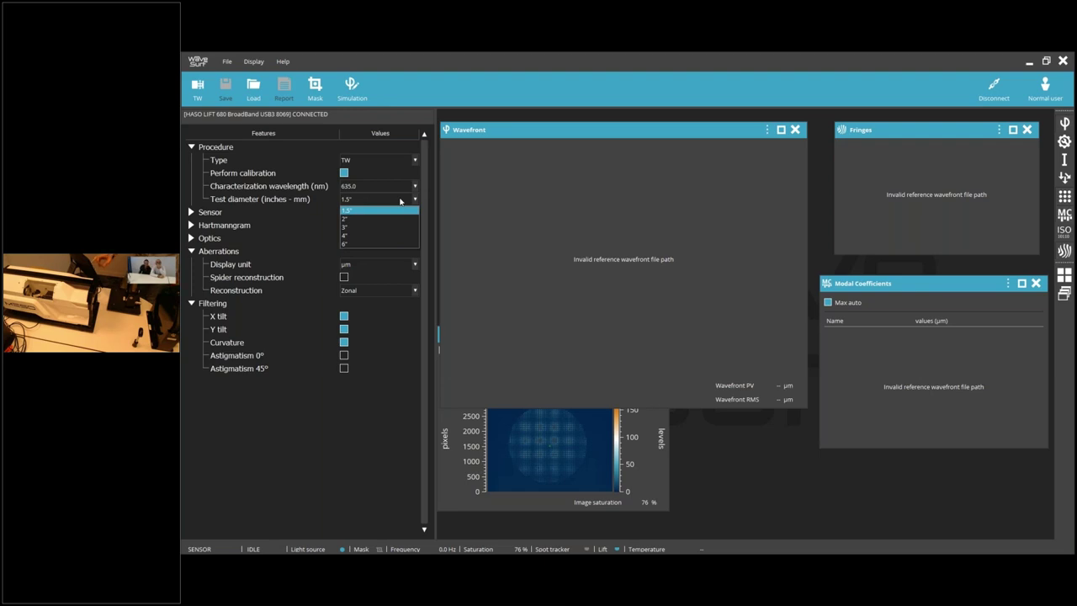
click(365, 209)
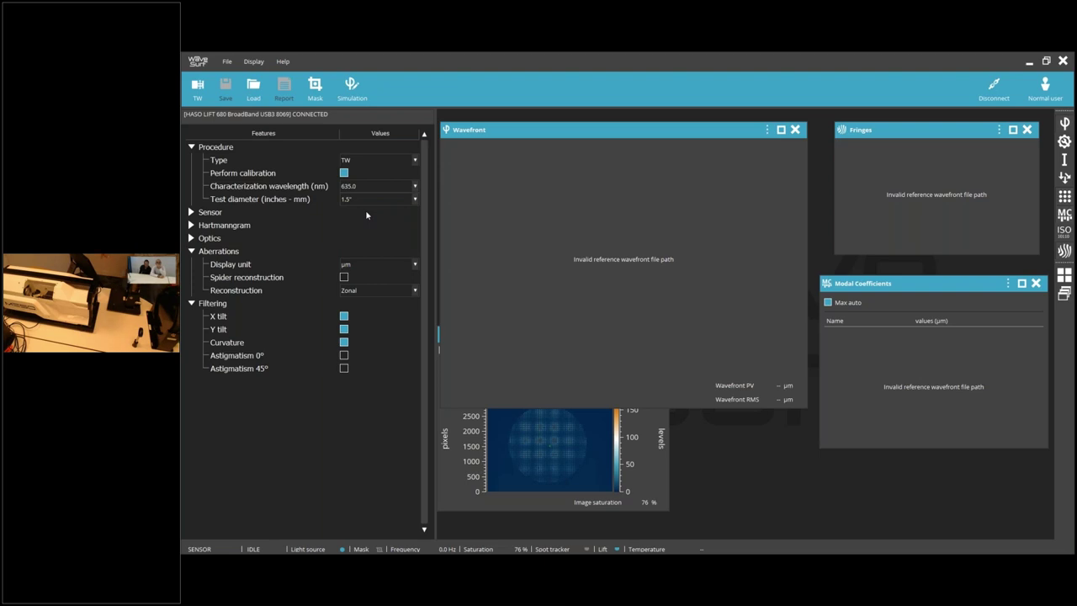
Step: Run the TW procedure through reference mirror placement, tilt alignment and test object placement, and finish it to show the results
click(197, 86)
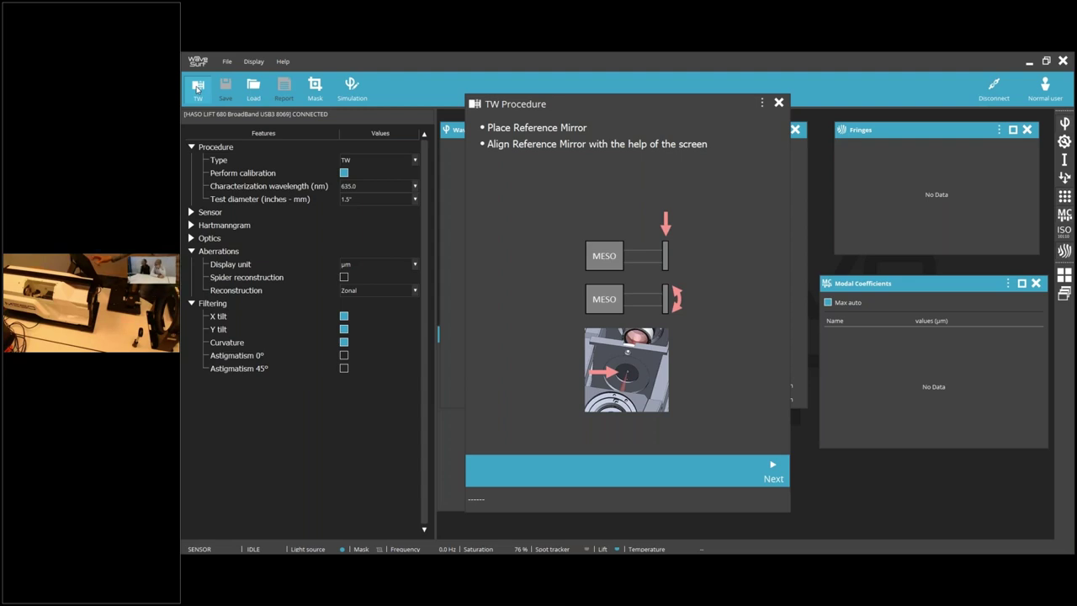
click(773, 477)
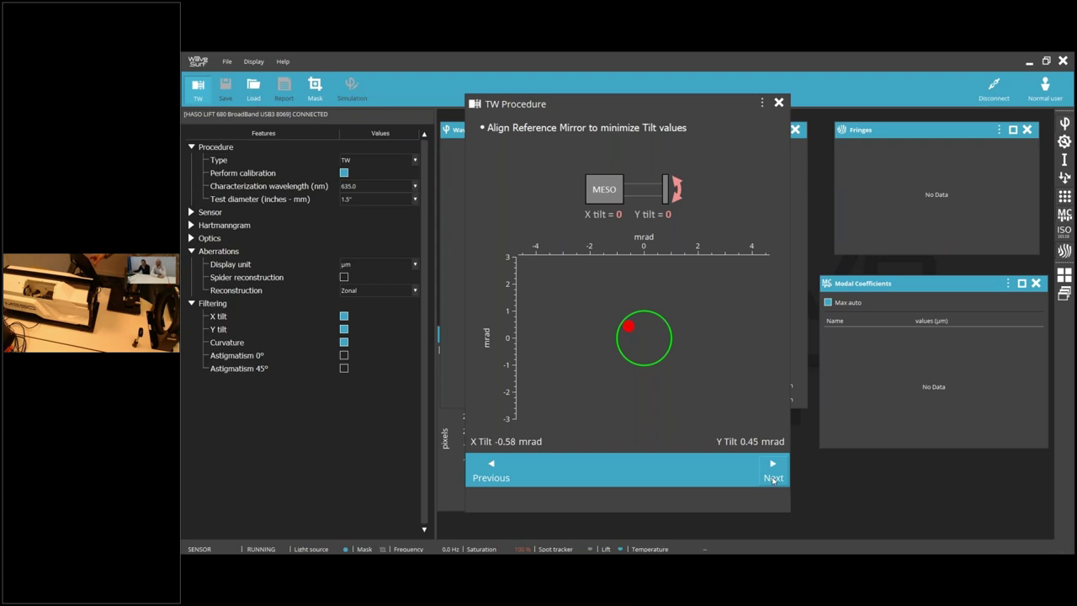
click(772, 463)
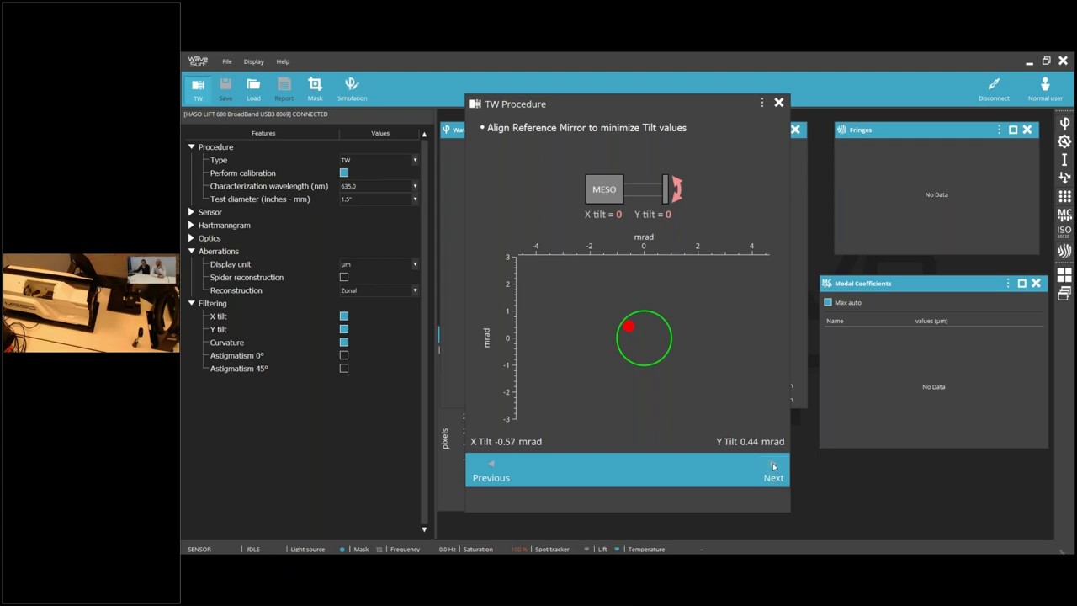
click(772, 463)
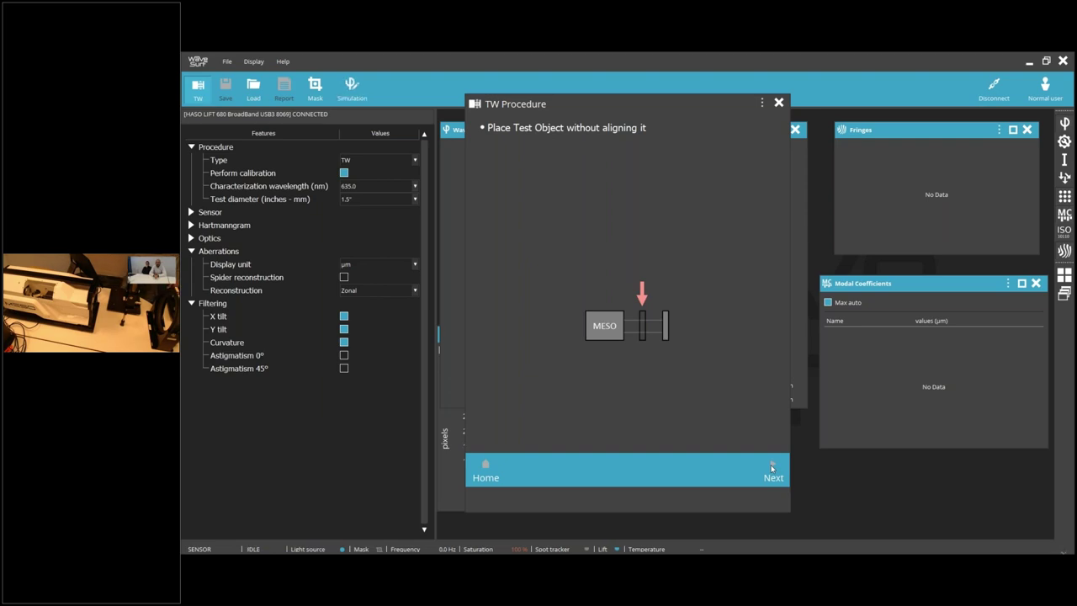
click(770, 464)
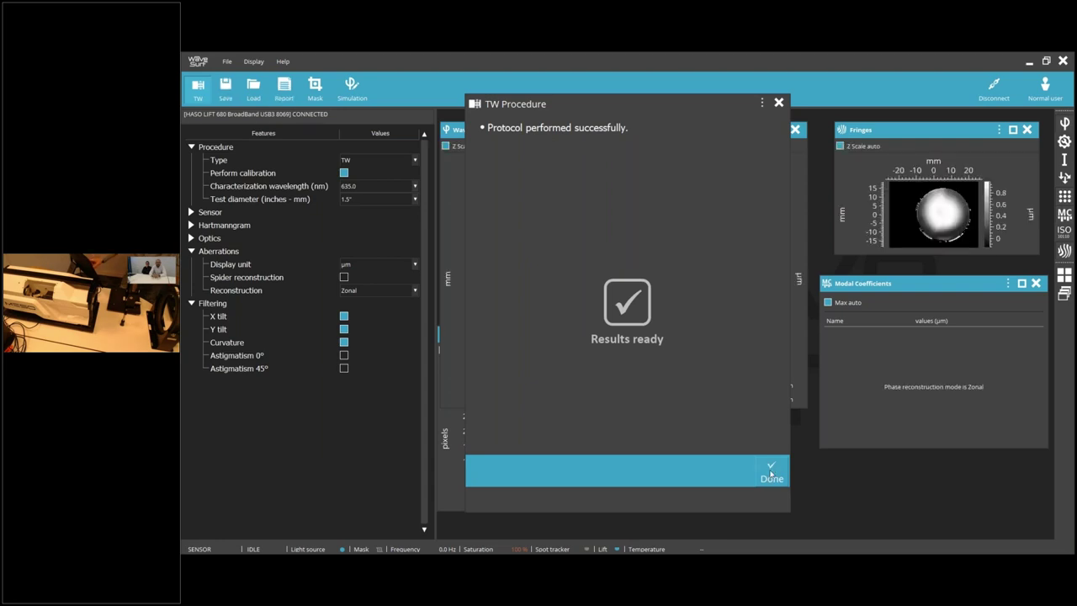
click(770, 473)
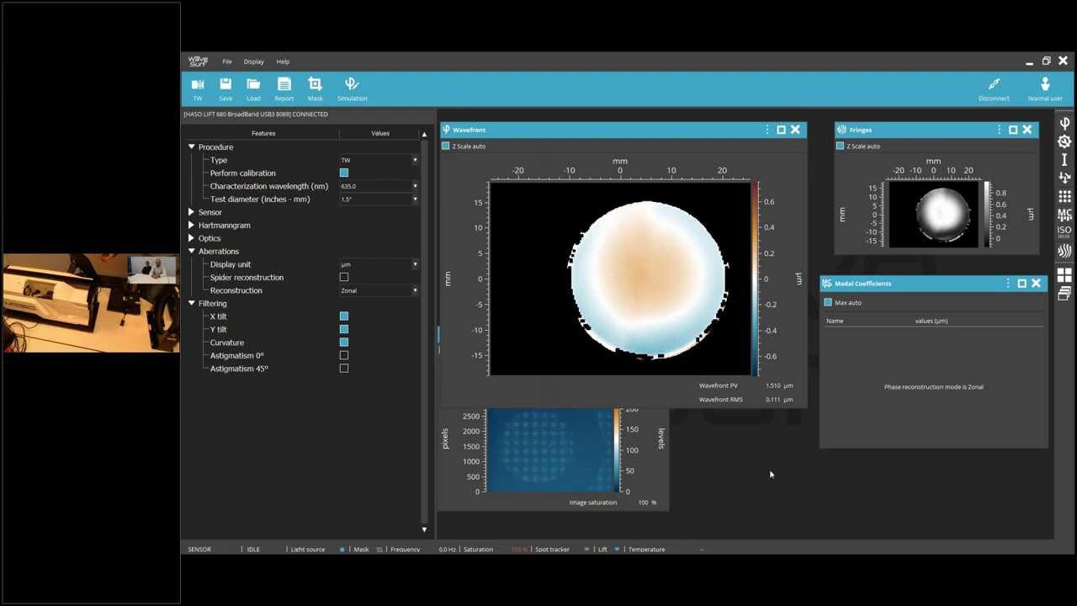
Step: Set the wavefront reconstruction to Zernike and turn off the Curvature filter
click(391, 291)
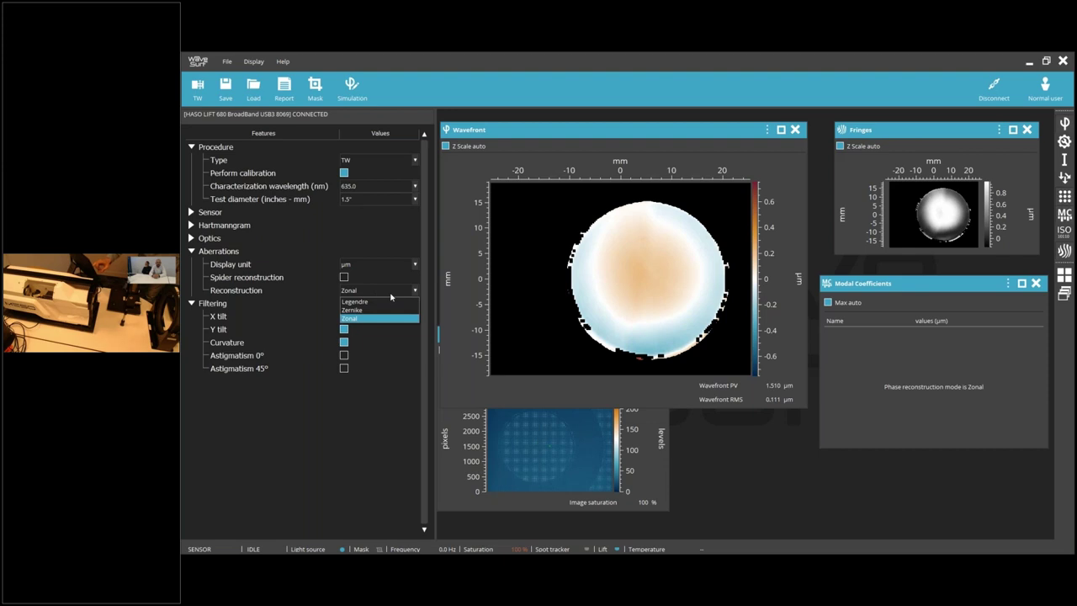
click(351, 310)
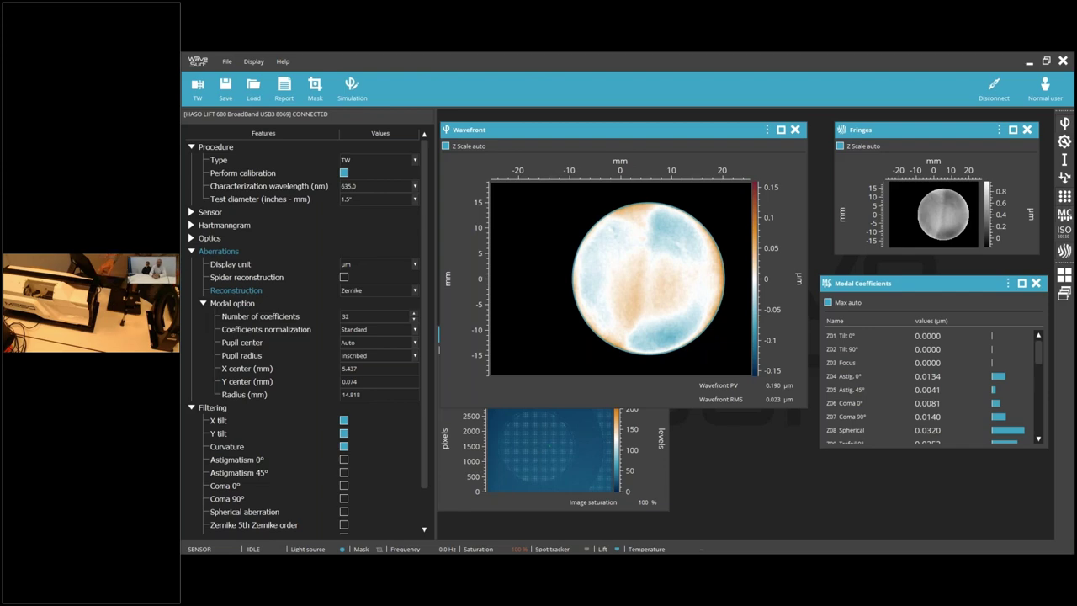
click(345, 450)
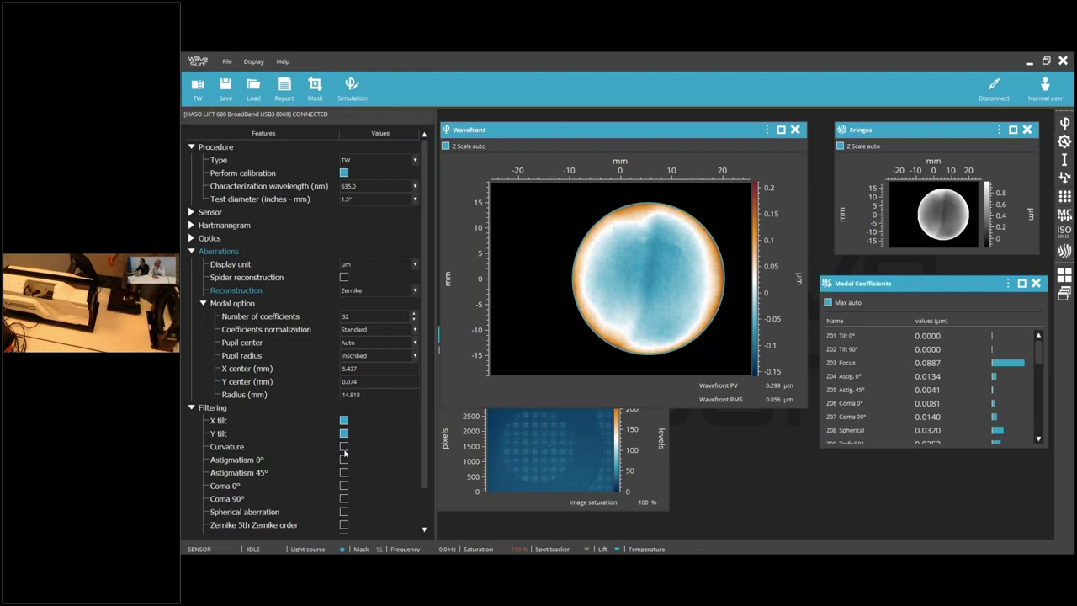
Step: Configure a Parallel Optics procedure with Zonal reconstruction and a 6" test diameter
click(386, 159)
click(373, 174)
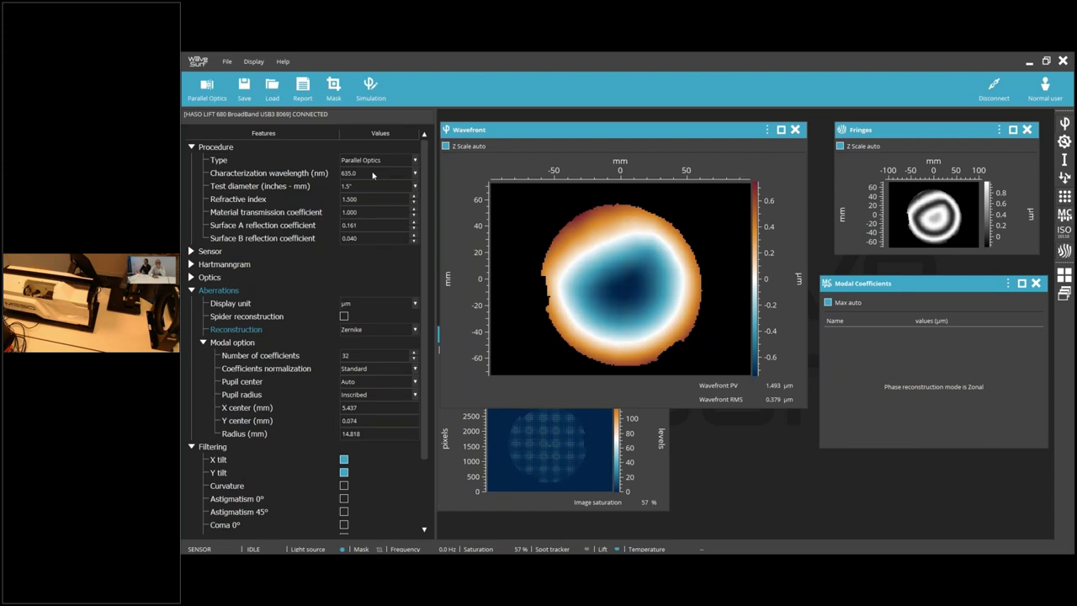
click(380, 330)
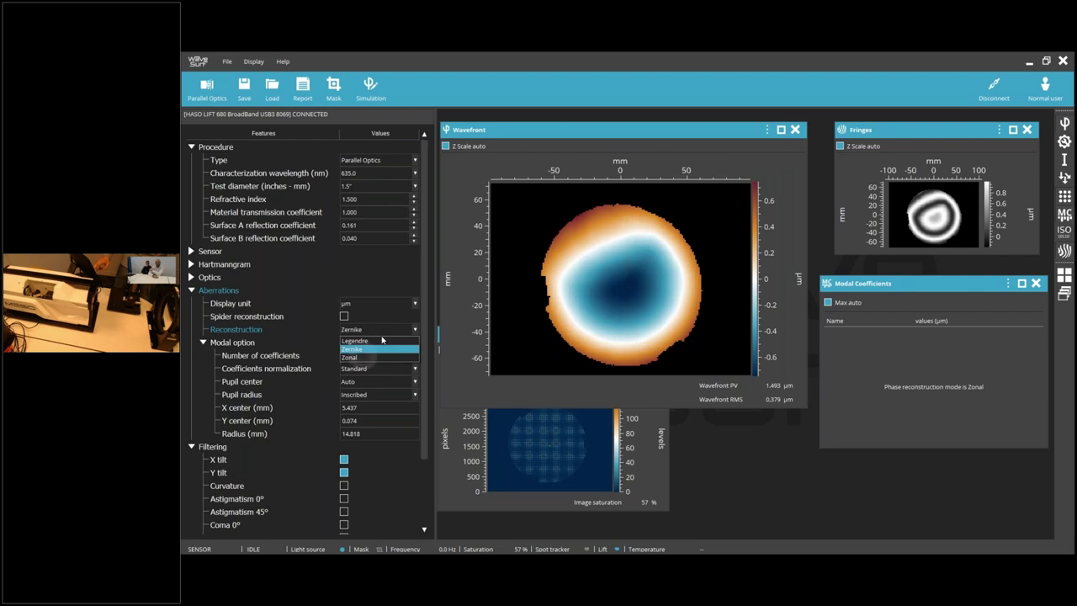
click(364, 357)
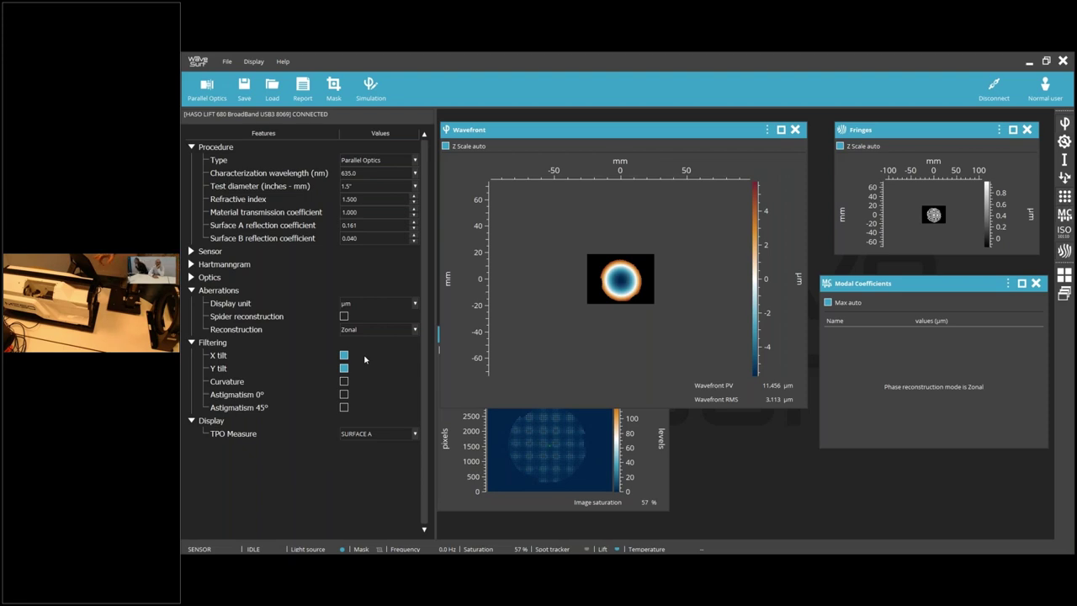
click(388, 187)
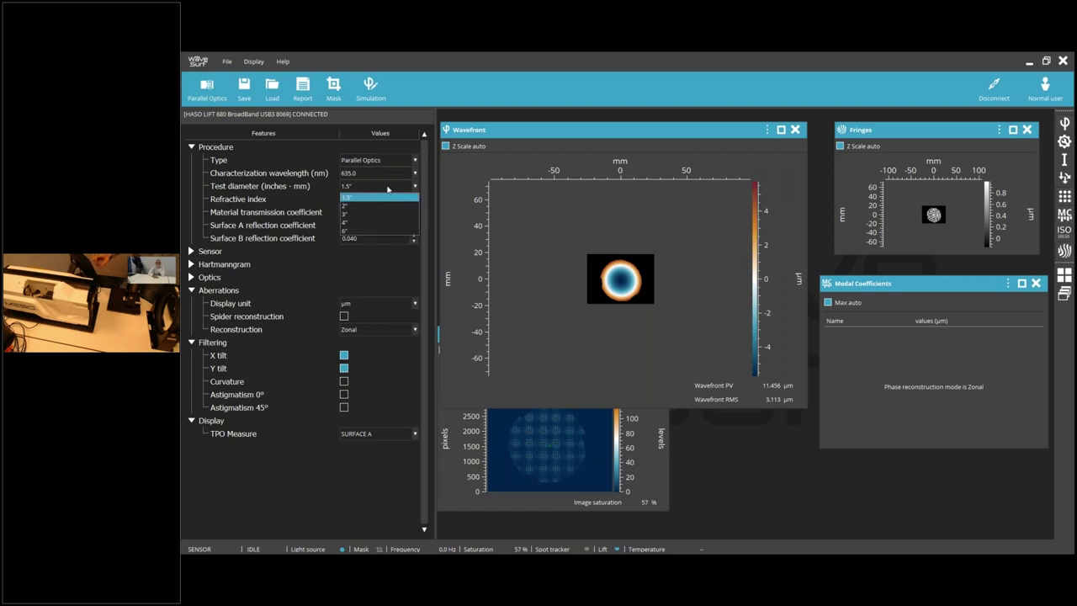
click(362, 230)
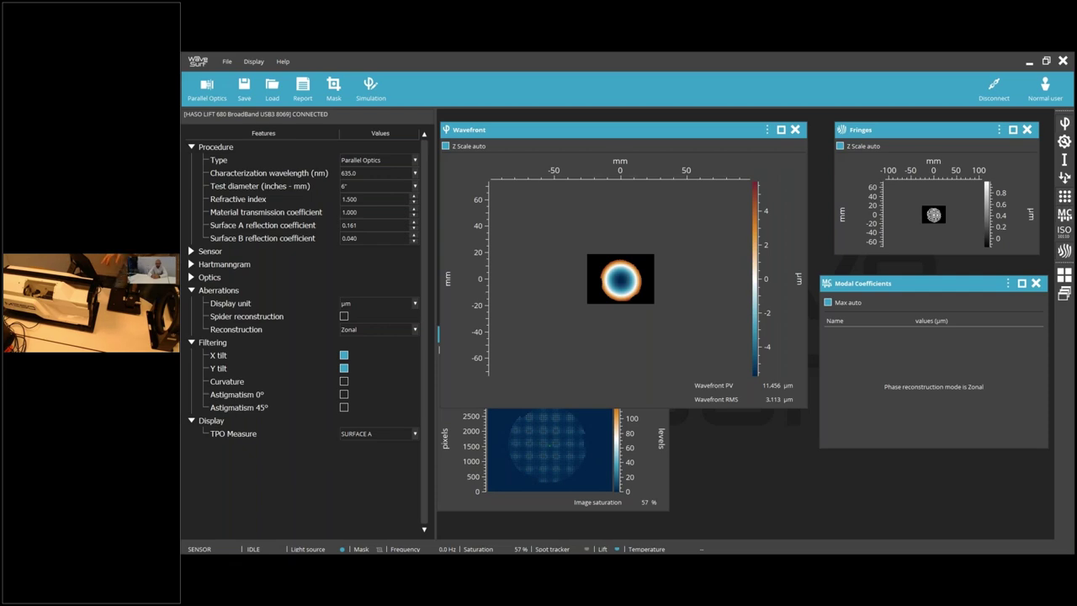
Step: Start the Parallel Optics procedure and complete its reference mirror placement and tilt alignment stages
click(196, 96)
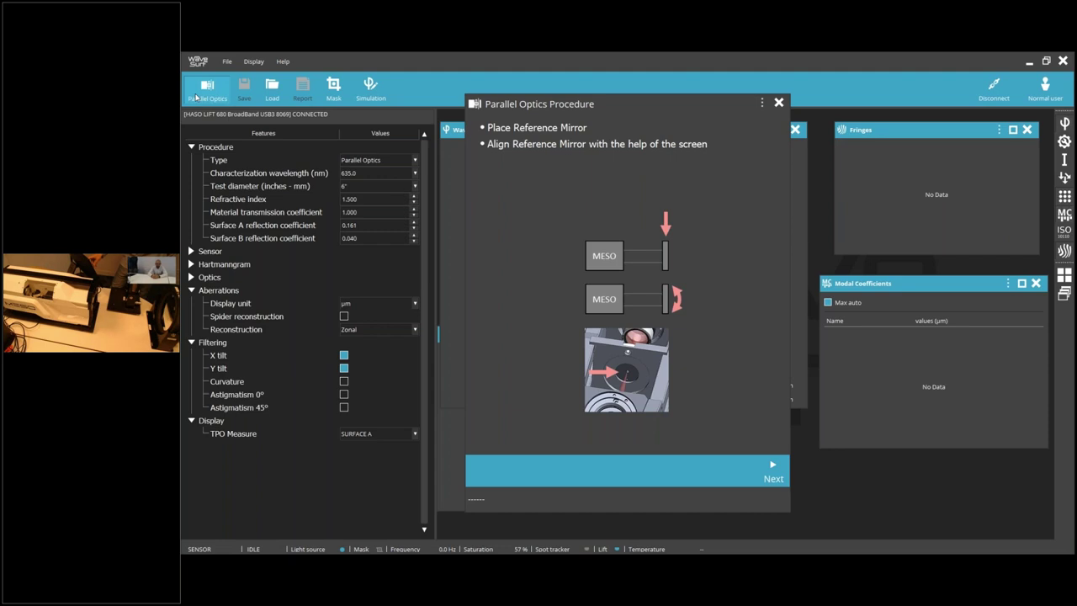
click(773, 475)
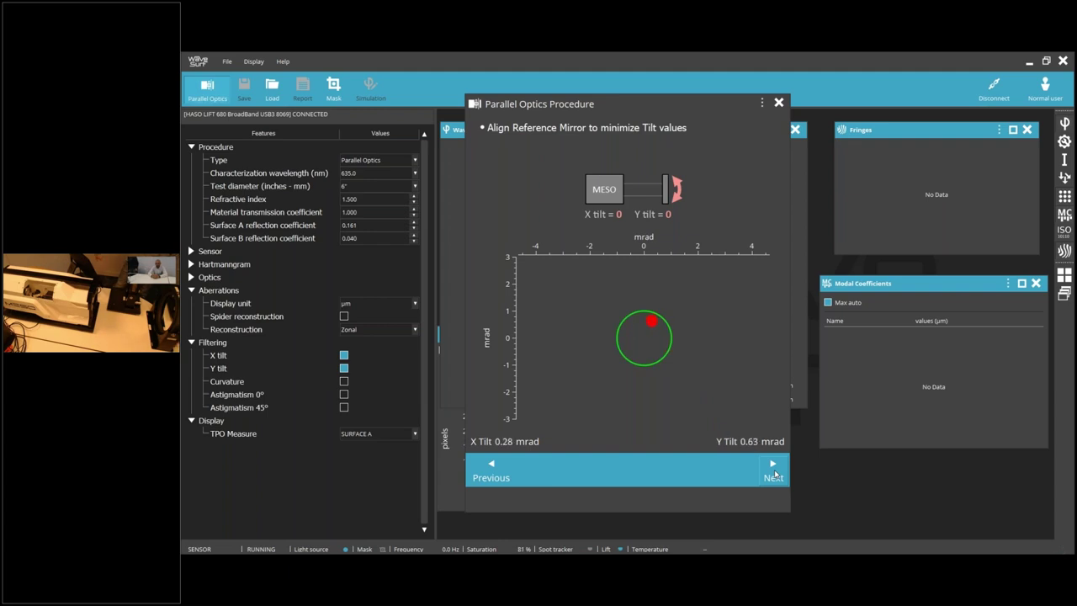
click(773, 472)
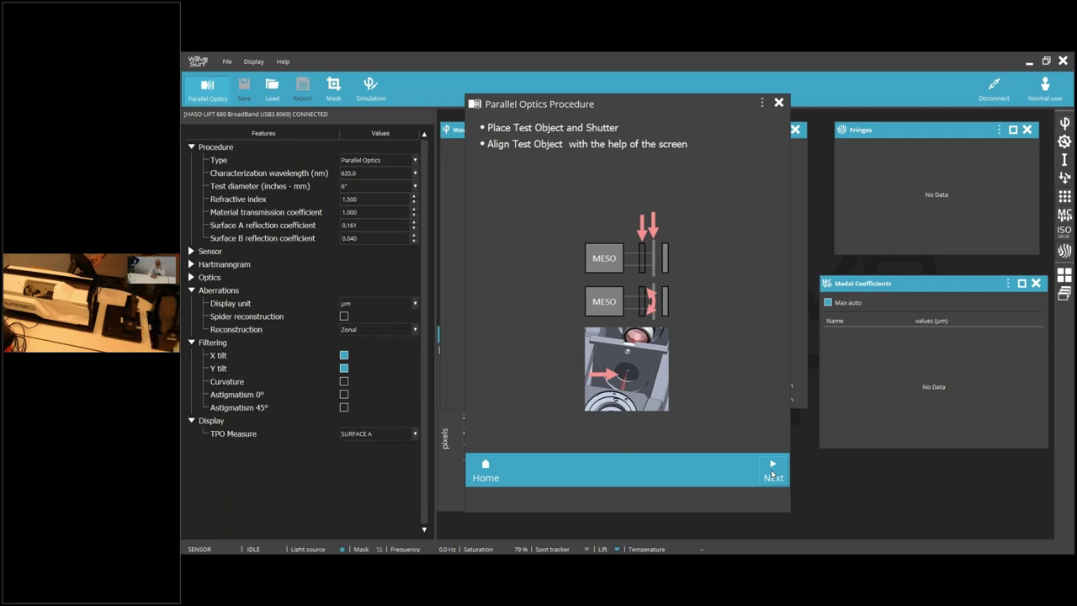
Step: Complete the test object alignment and shutter removal stages of the Parallel Optics procedure, moving its window aside, and finish the procedure
click(772, 473)
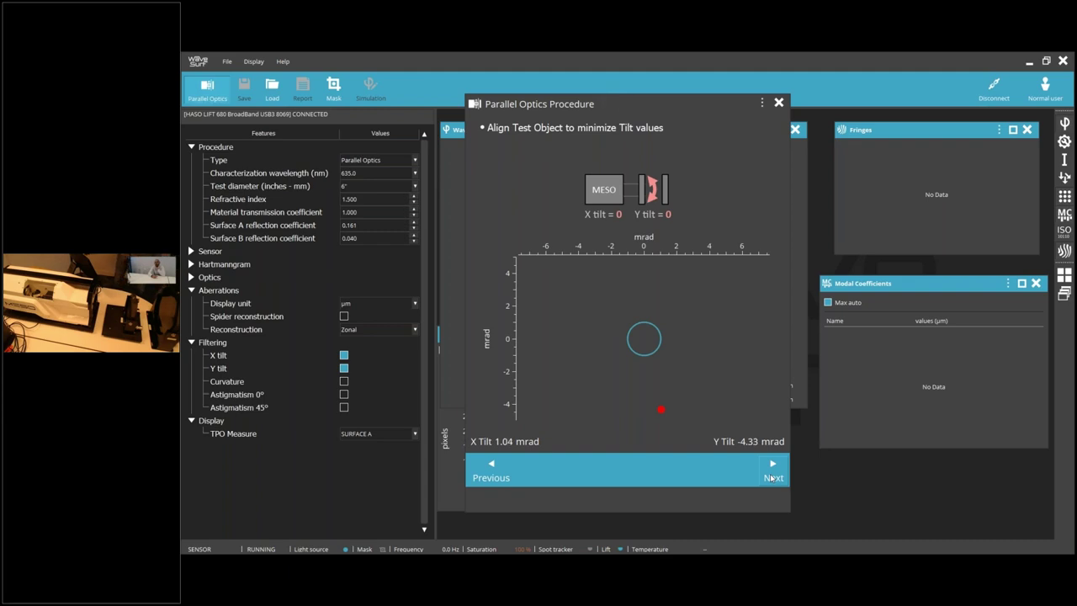
drag(613, 103, 886, 118)
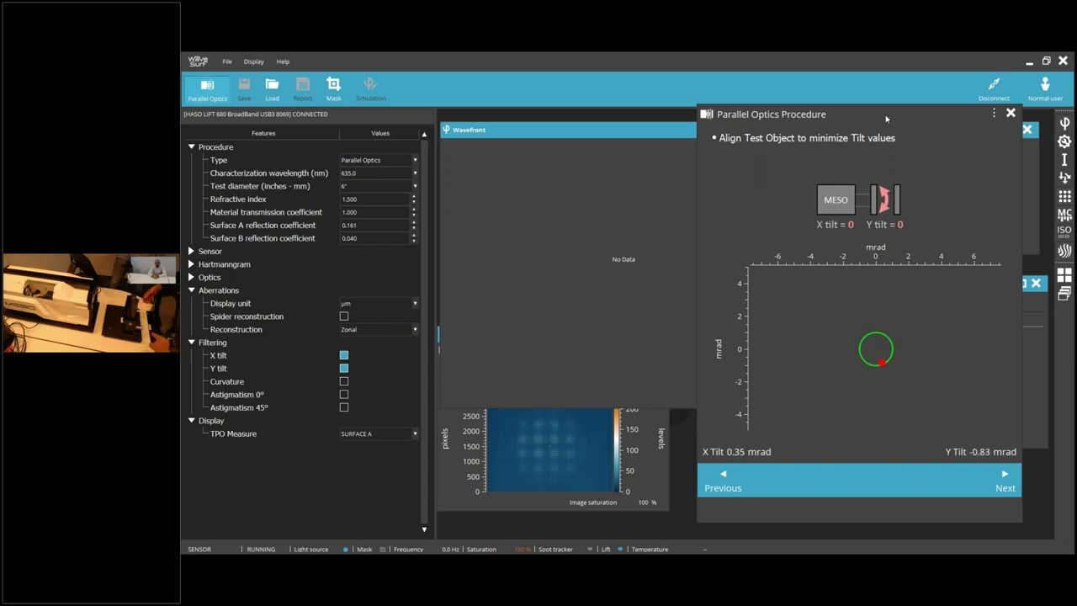
click(1004, 487)
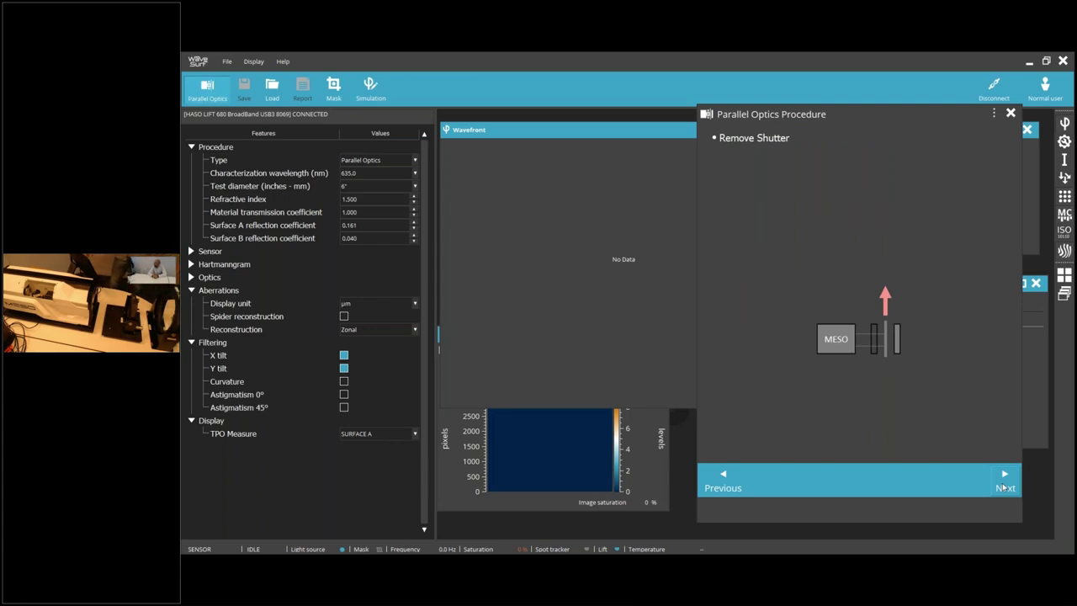
click(1004, 487)
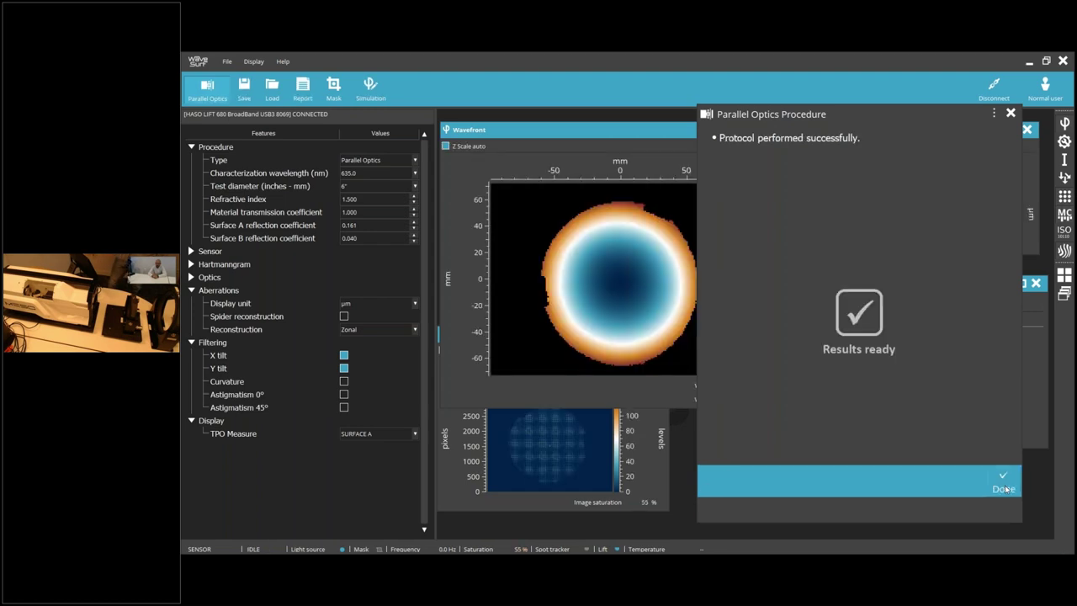
click(1004, 487)
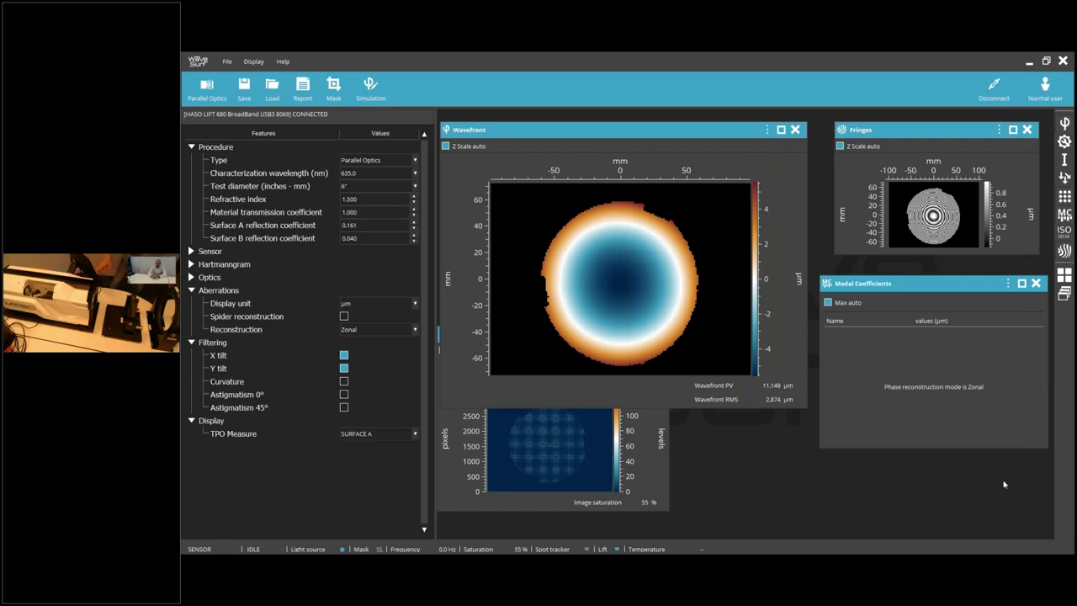
Step: Keep SURFACE A as the displayed TPO measure and filter out its curvature
click(379, 433)
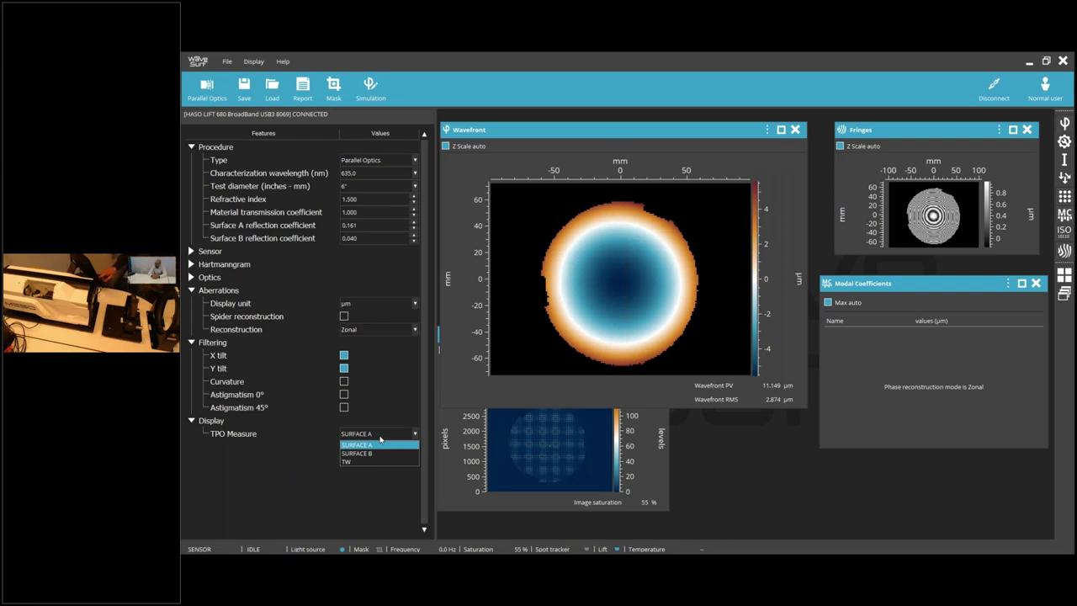
click(379, 441)
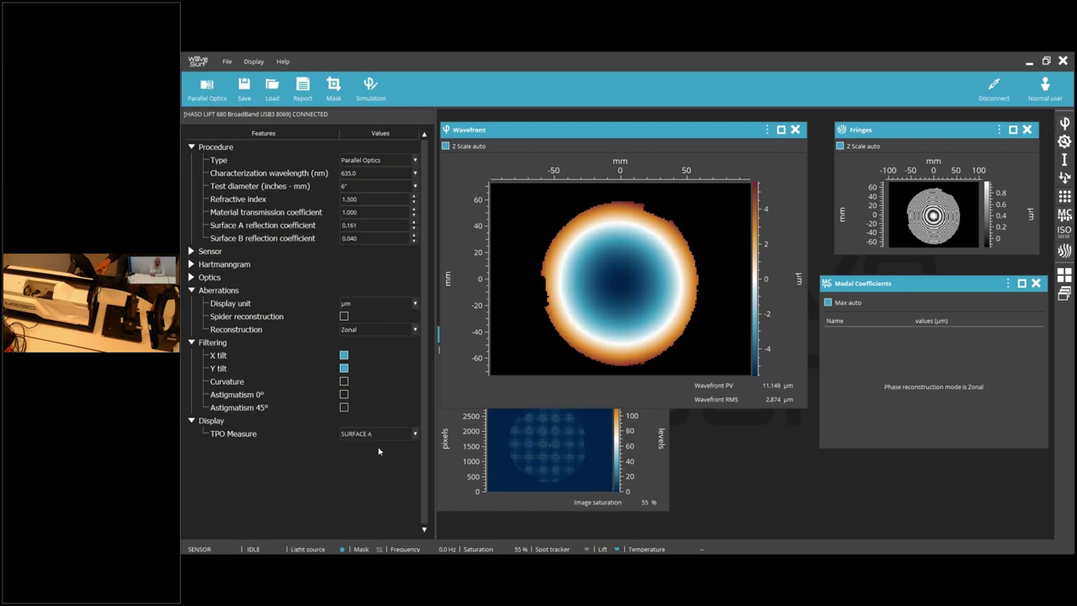
click(343, 382)
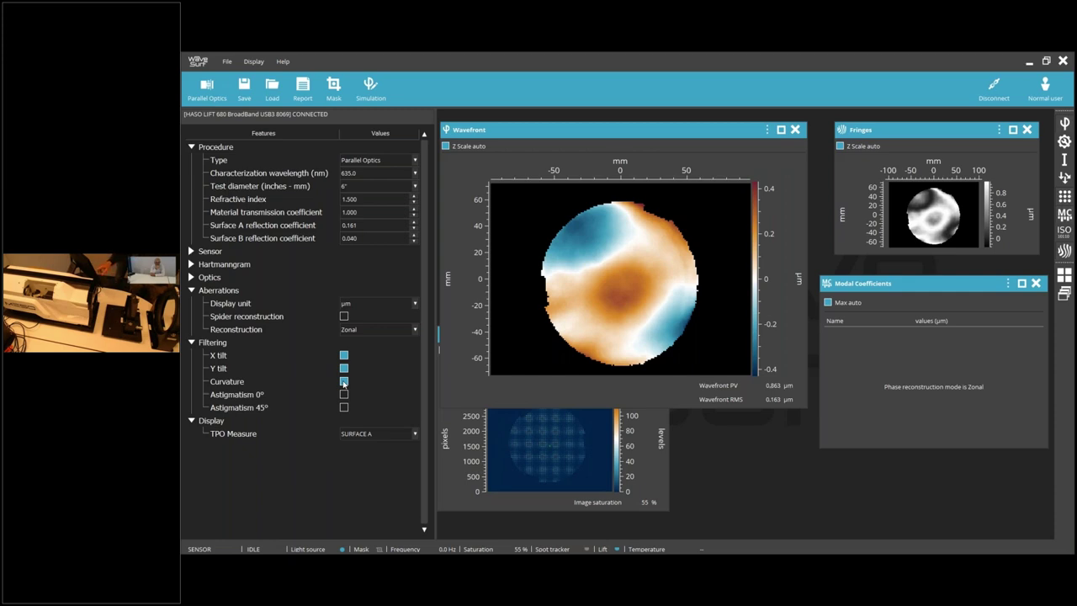
Step: Switch the TPO measure to SURFACE B and compare its wavefront without and with curvature filtering
click(415, 434)
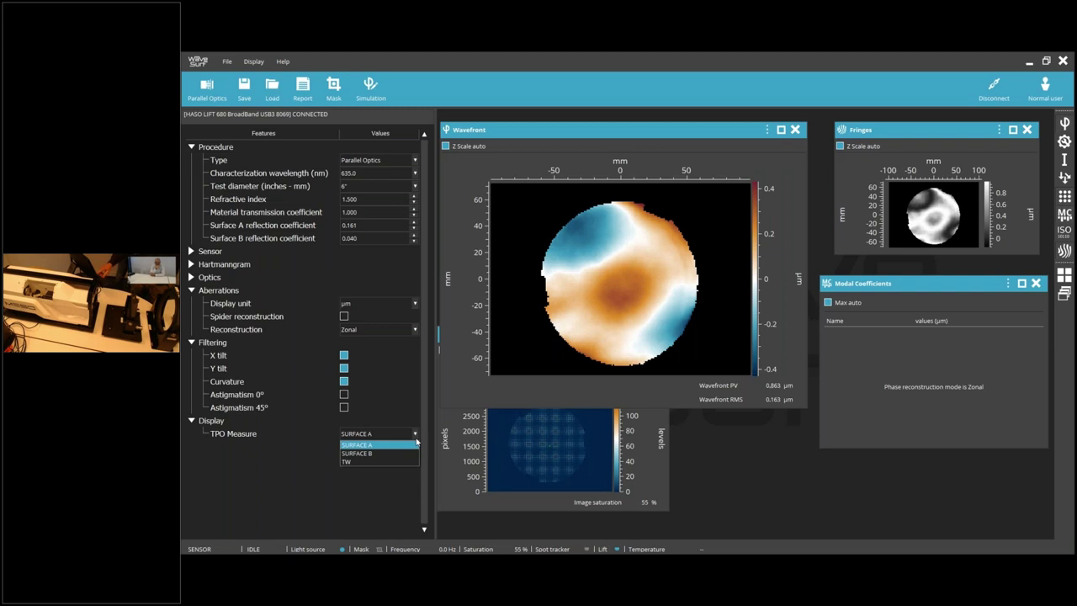
click(379, 454)
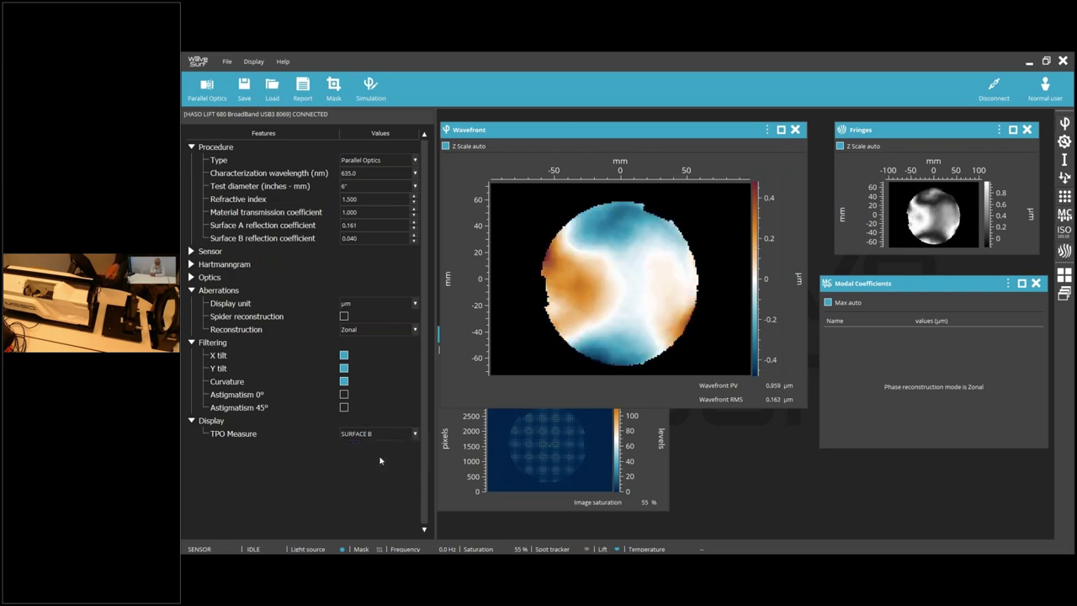
click(344, 382)
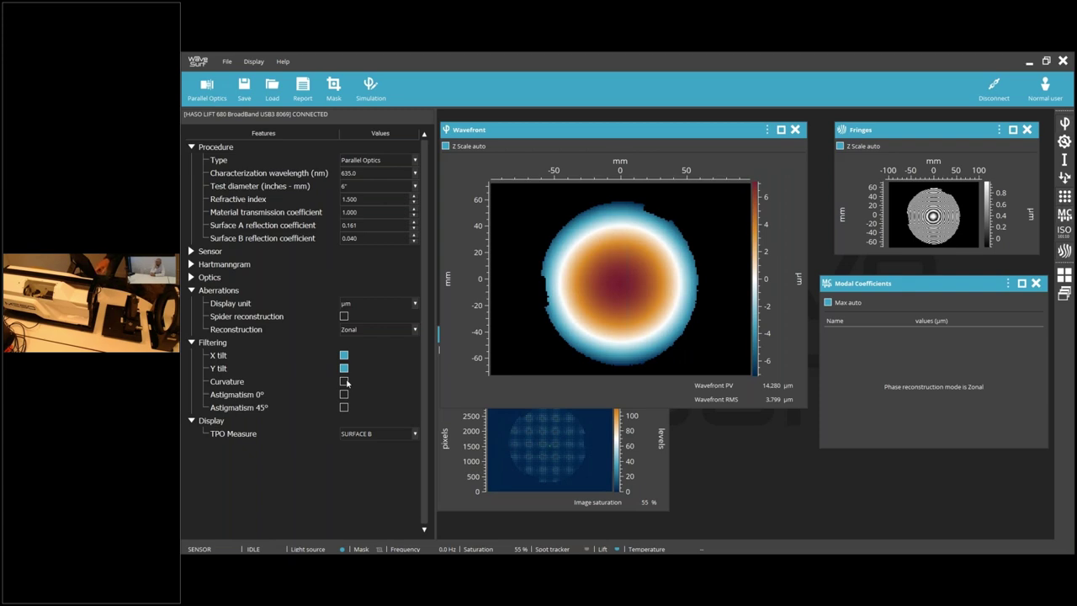
click(344, 381)
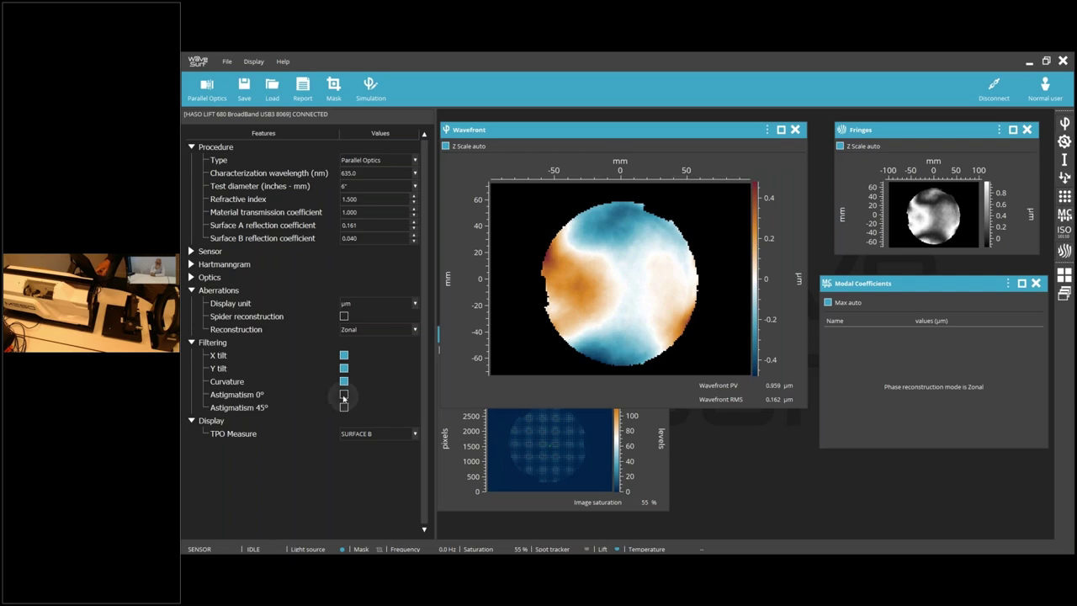
Step: Filter out Astigmatism 0° and Astigmatism 45°, and set the displayed TPO measure back to SURFACE A
click(343, 393)
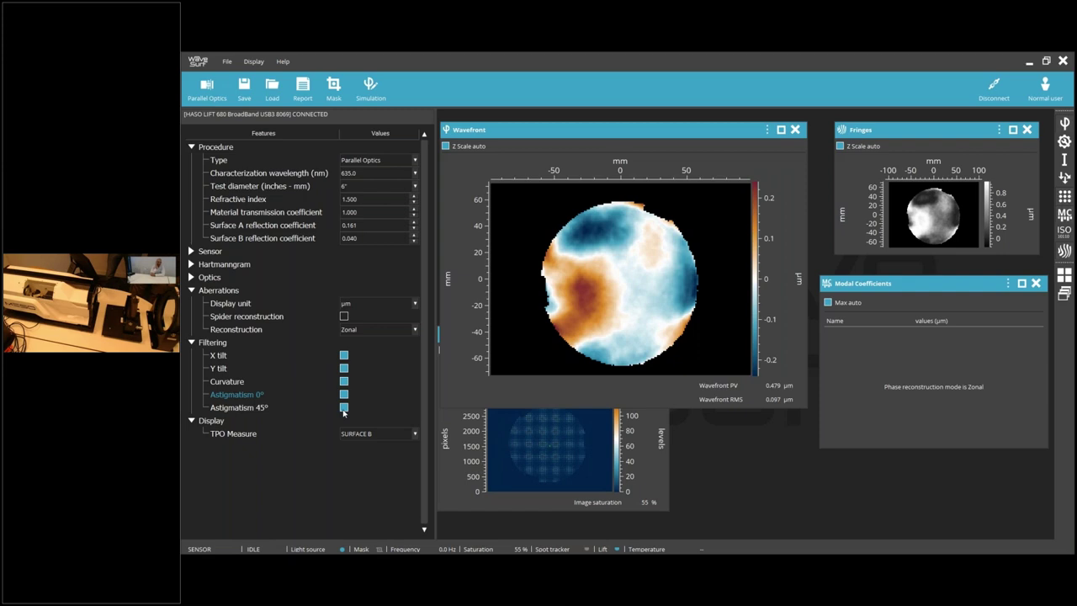
click(415, 433)
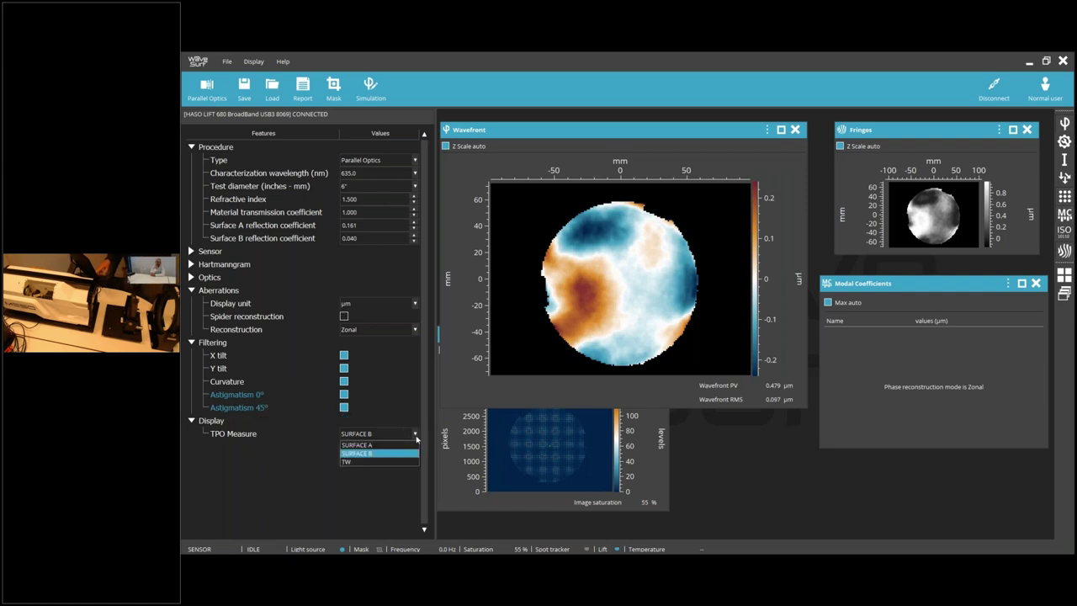
click(383, 444)
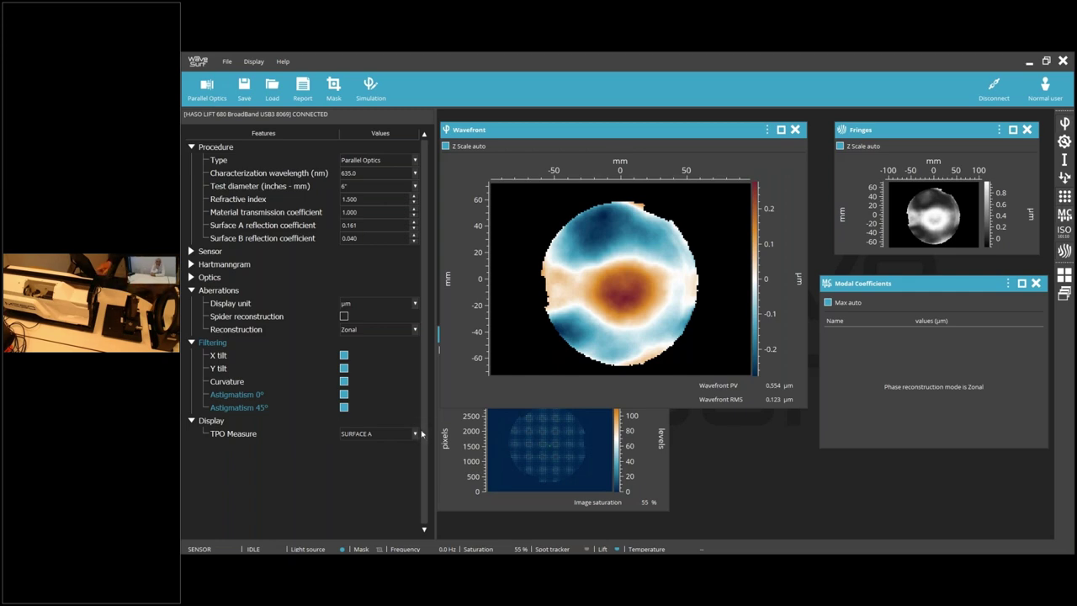
click(416, 435)
click(369, 469)
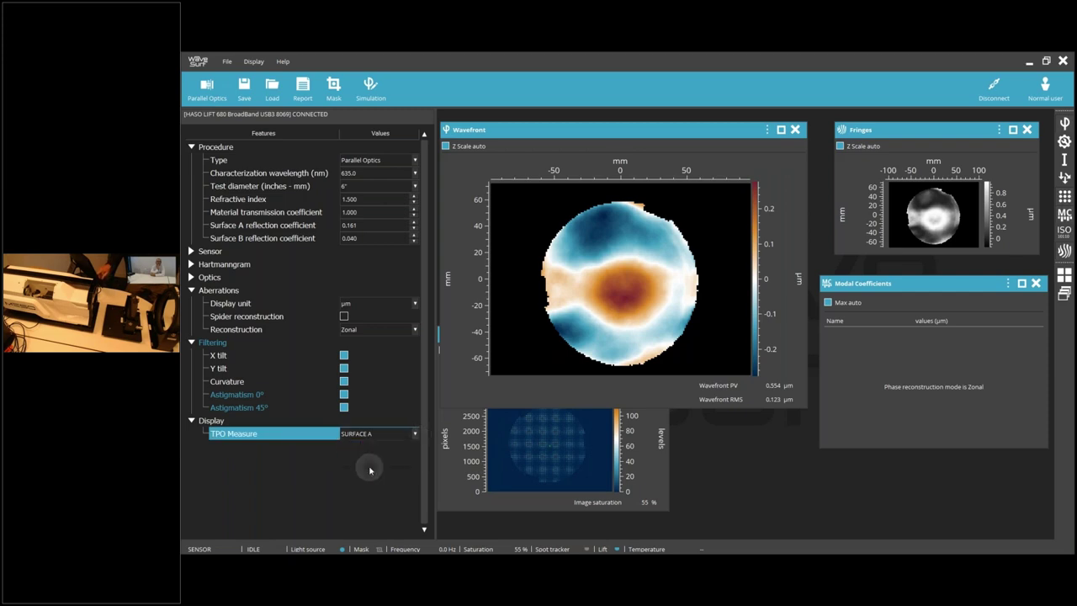
Step: Set the displayed TPO measure to TW to view the filtered transmitted wavefront
click(410, 435)
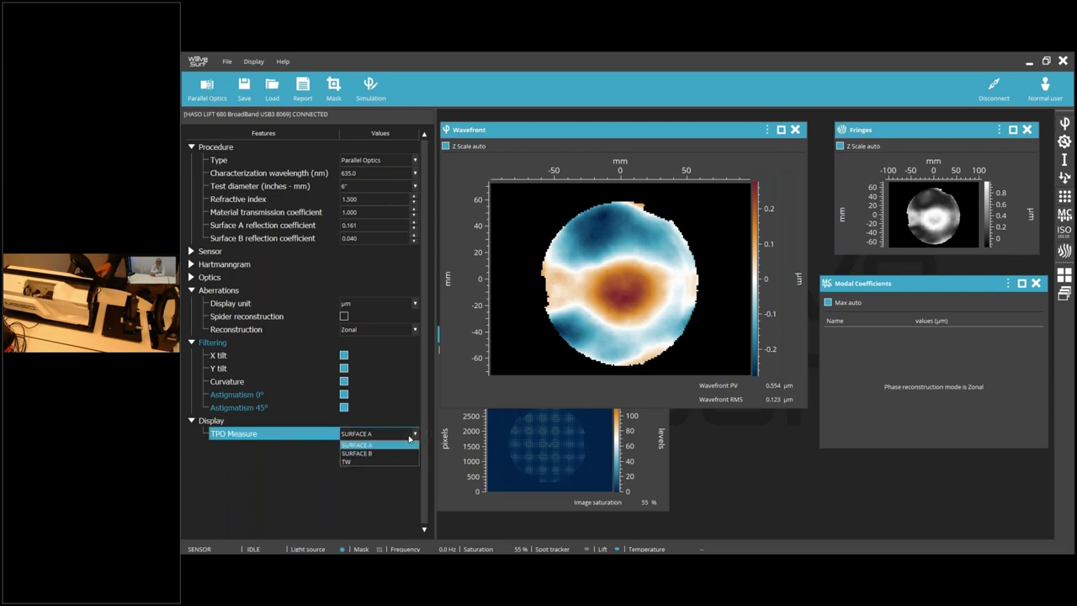
click(354, 461)
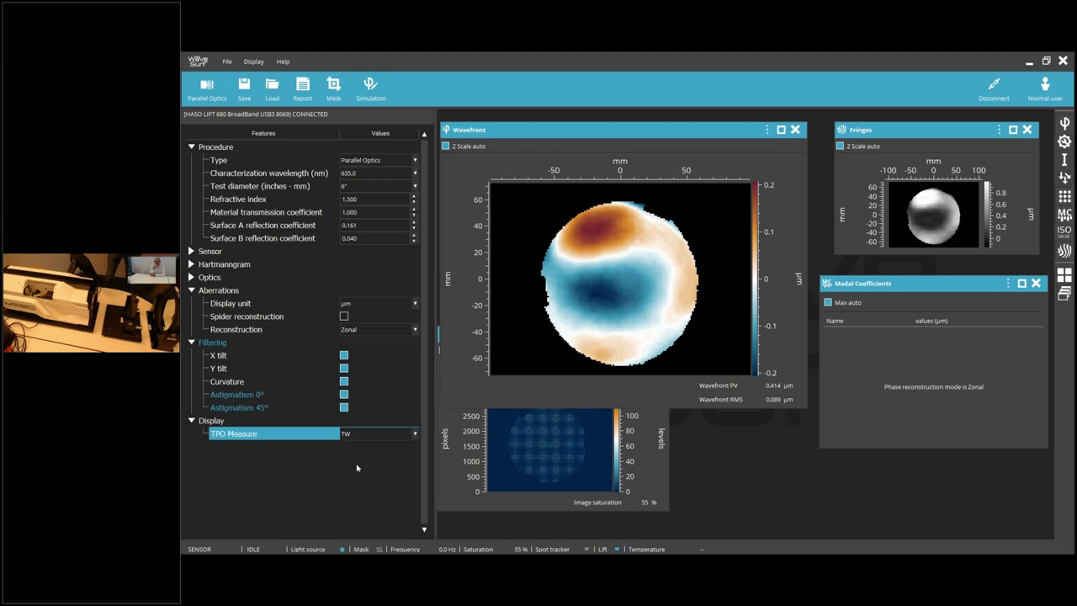
Step: Change the procedure type to RW and disable Perform calibration
click(384, 161)
click(359, 179)
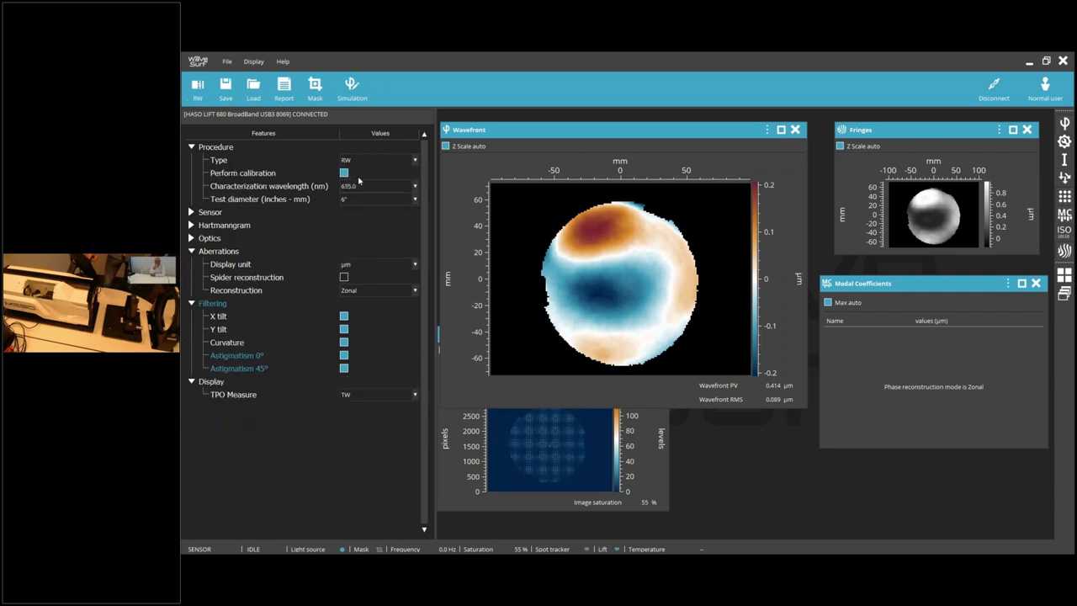
click(343, 173)
Step: Set the characterization wavelength to 785.0 nm, keeping the test diameter at 6"
click(384, 187)
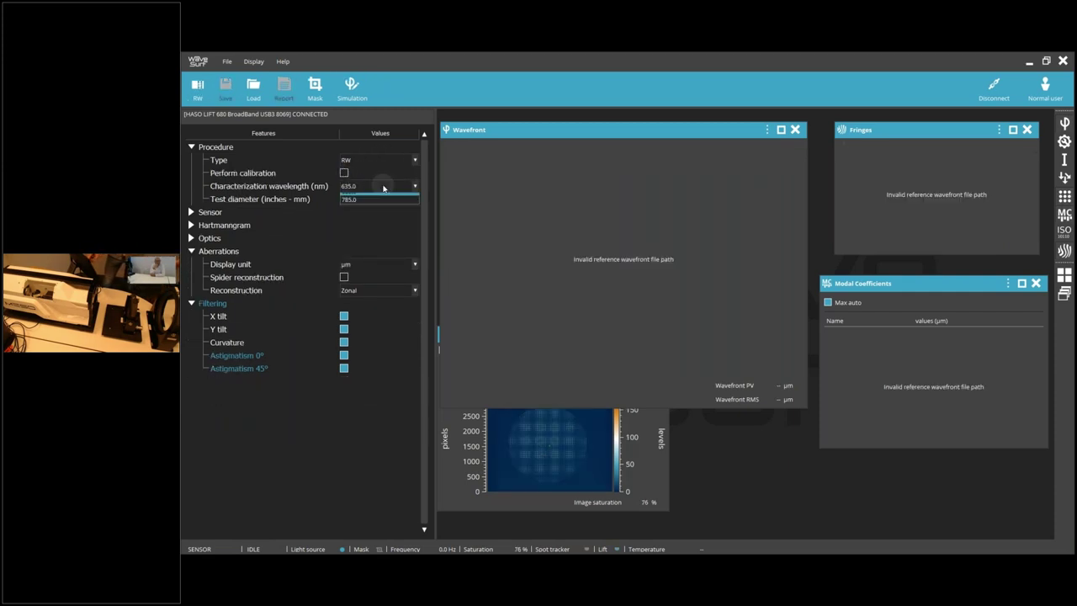
click(375, 196)
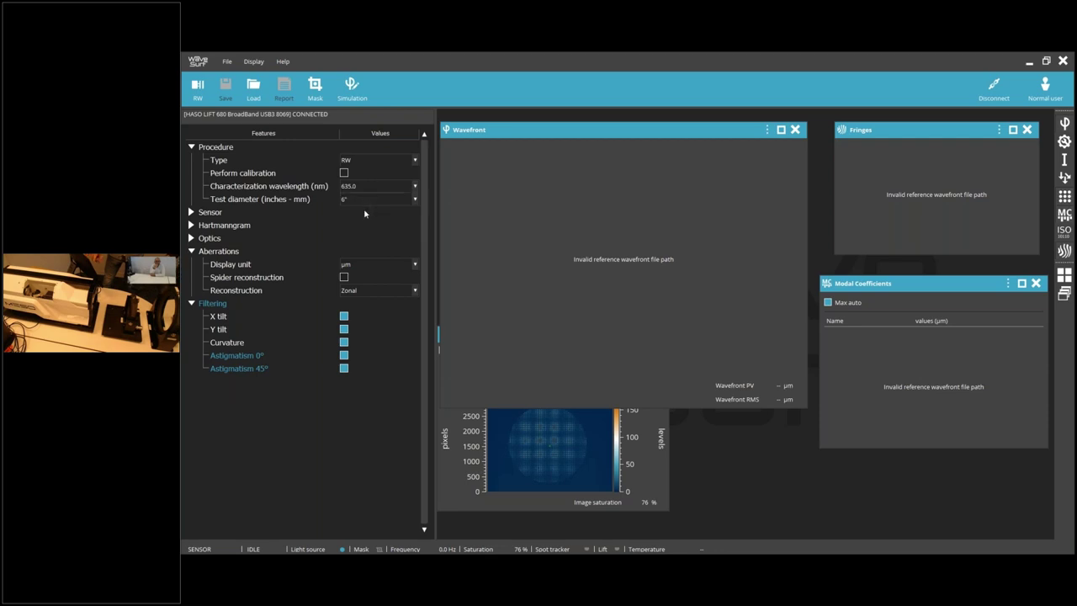
click(385, 197)
click(332, 229)
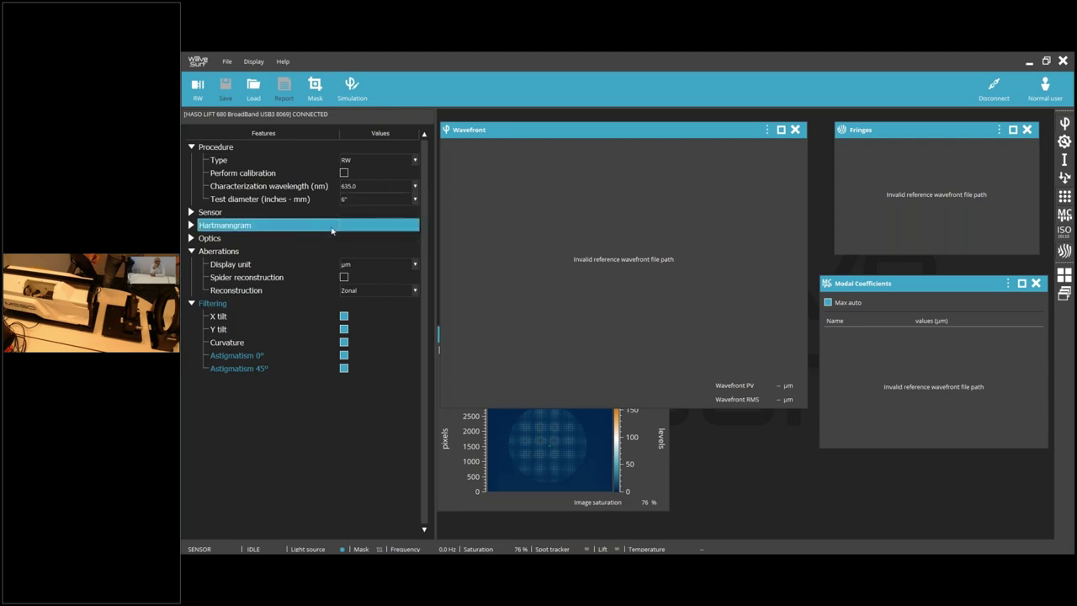
click(393, 198)
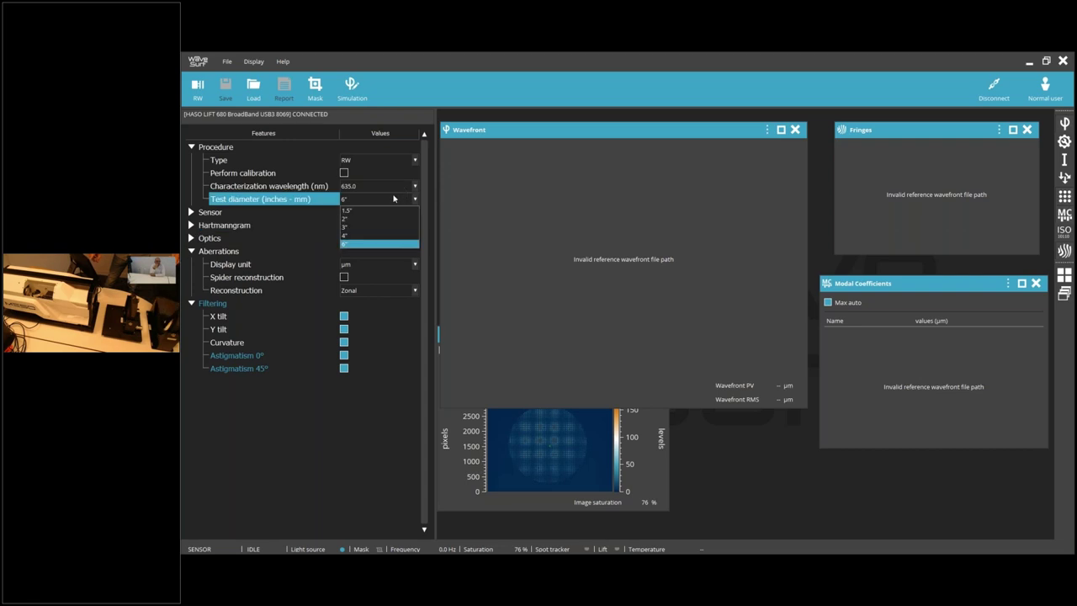
click(396, 187)
click(397, 188)
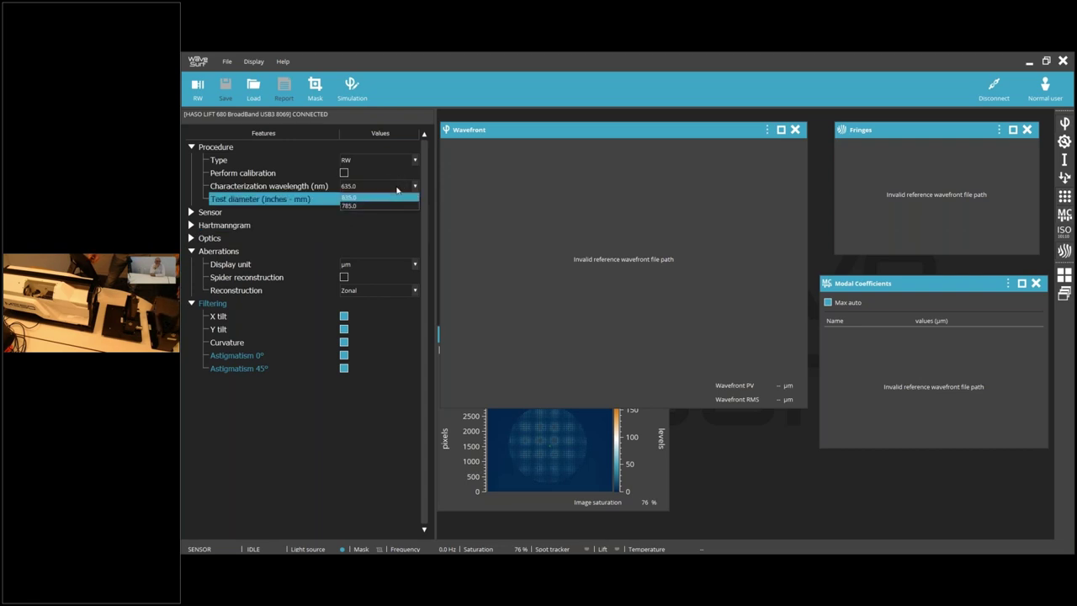
click(375, 205)
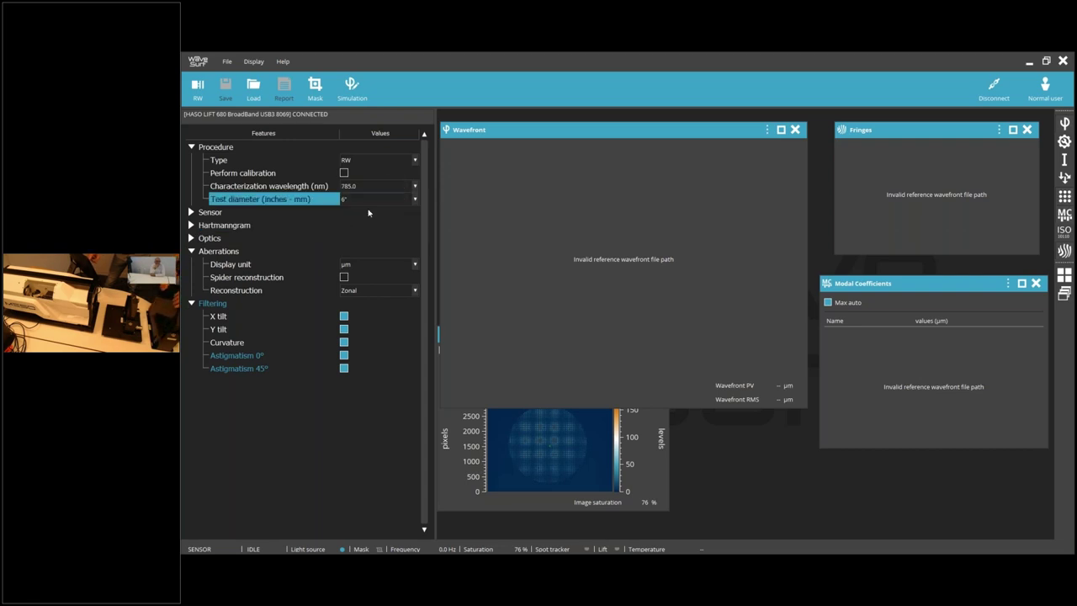
click(387, 227)
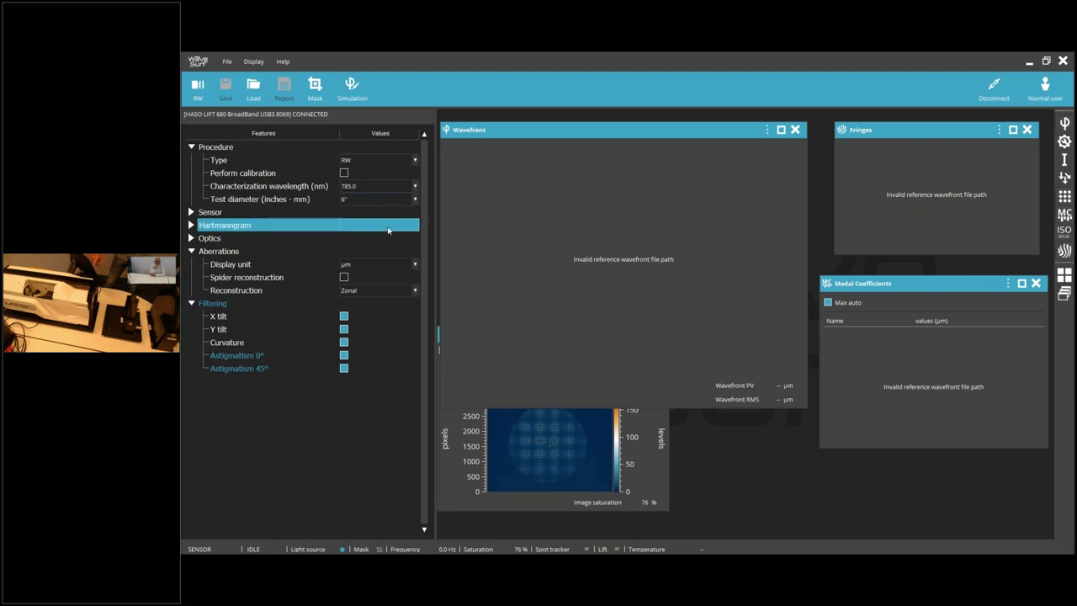
Step: Turn off the Astigmatism 45°, Astigmatism 0° and Curvature filters, leaving only the X and Y tilt filters on
click(343, 367)
click(343, 355)
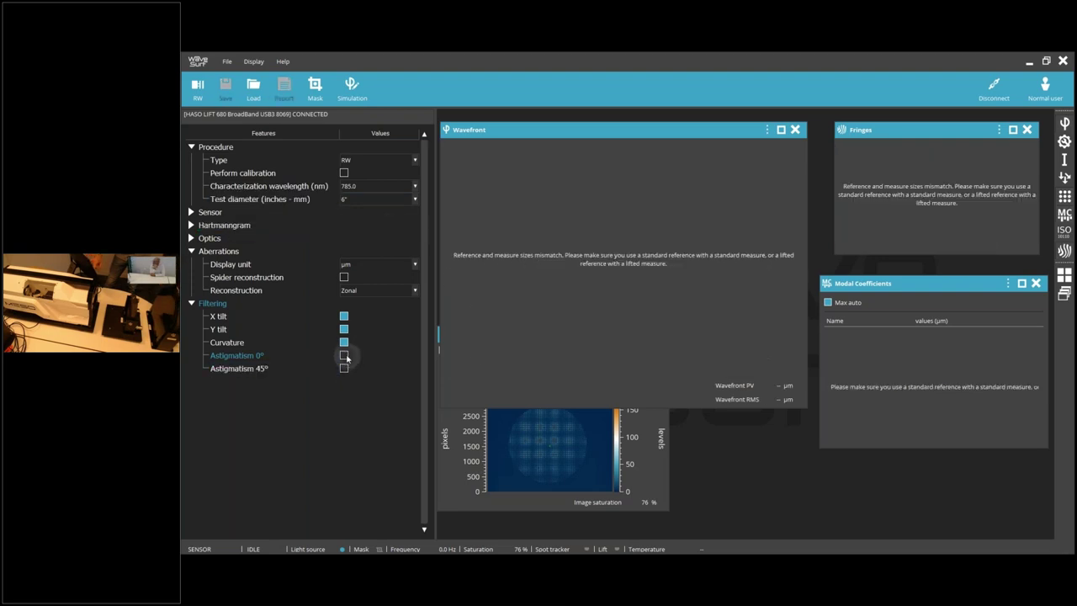
click(343, 342)
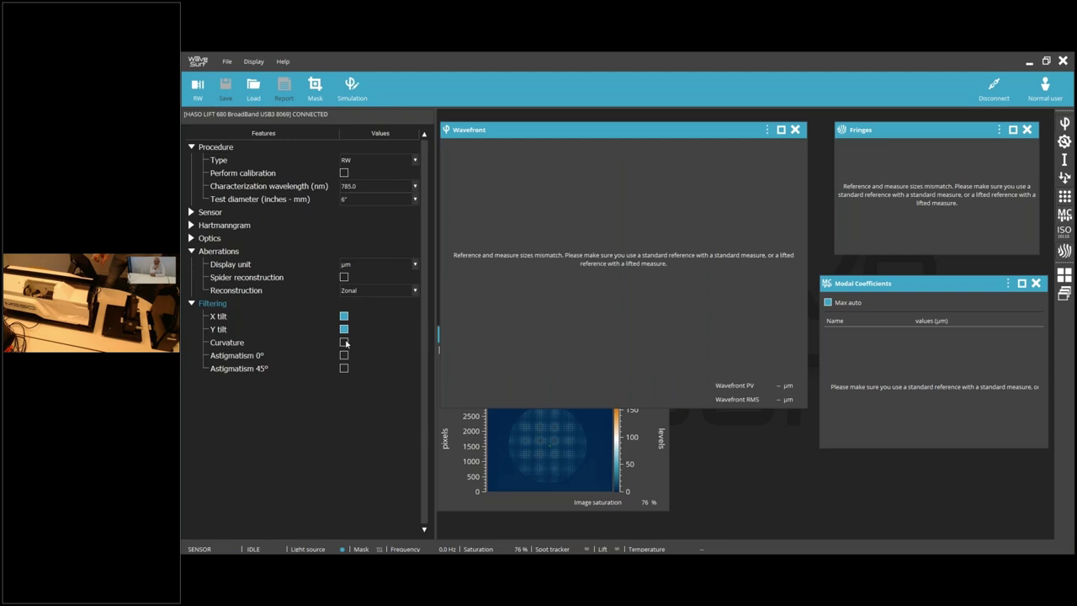
Step: Run the RW procedure through test object placement and tilt alignment, moving its window aside, and finish it
click(193, 97)
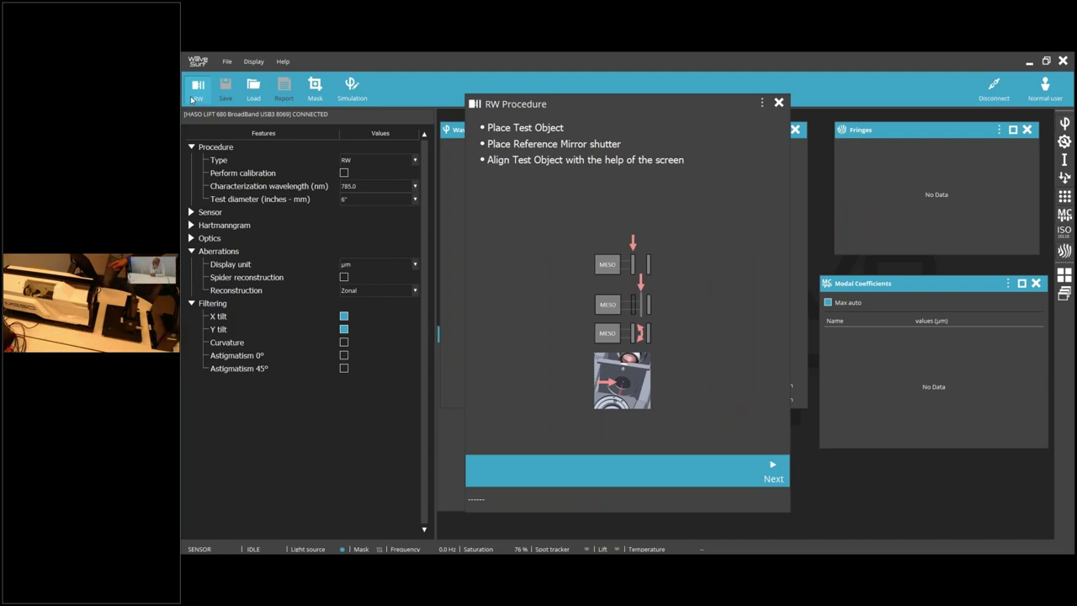
click(774, 476)
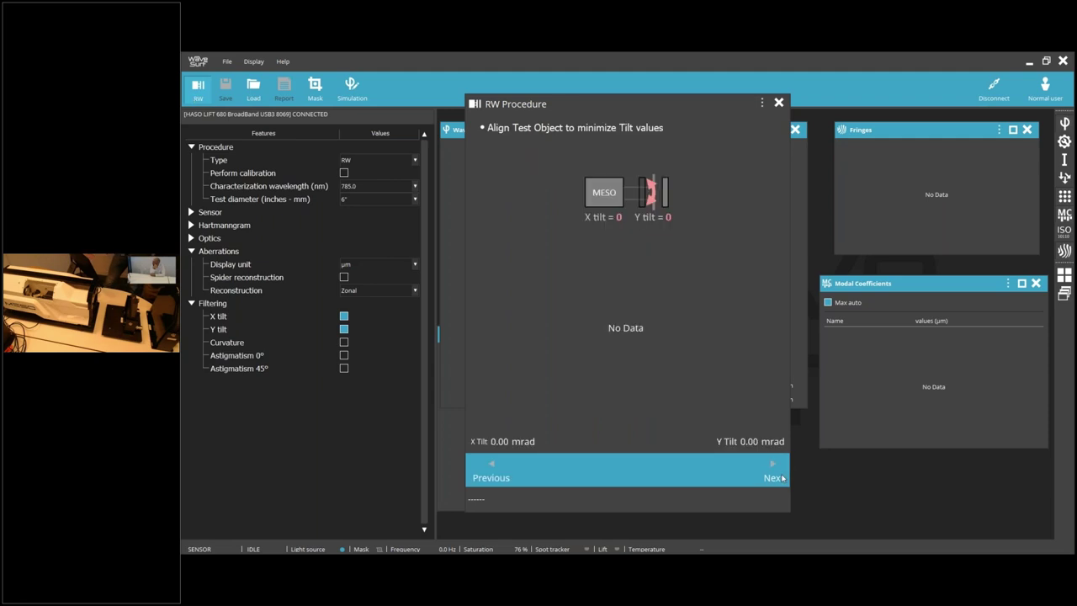
drag(621, 115, 750, 115)
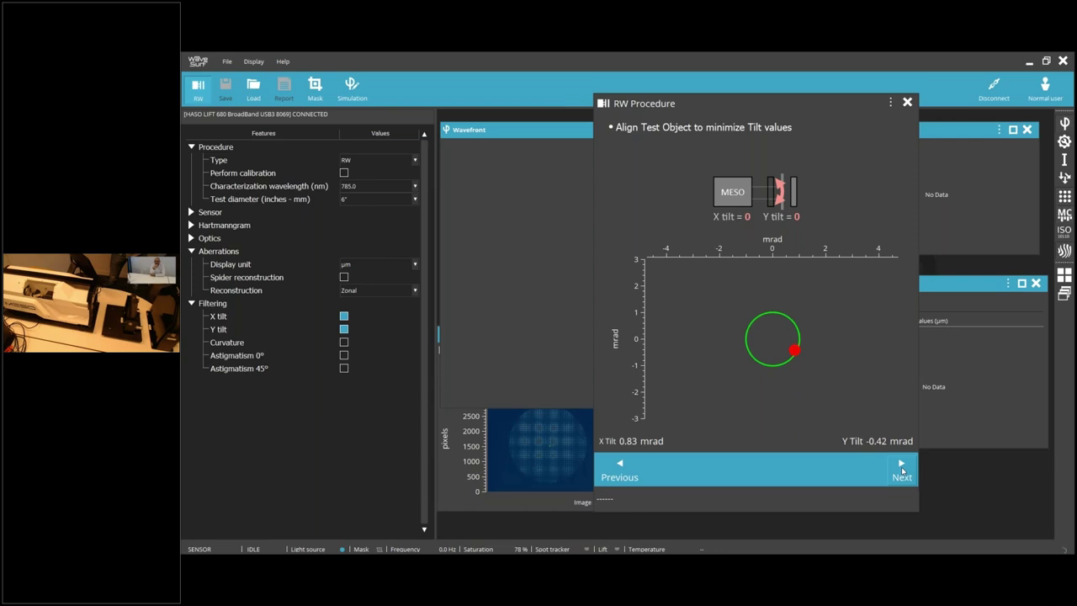
click(902, 471)
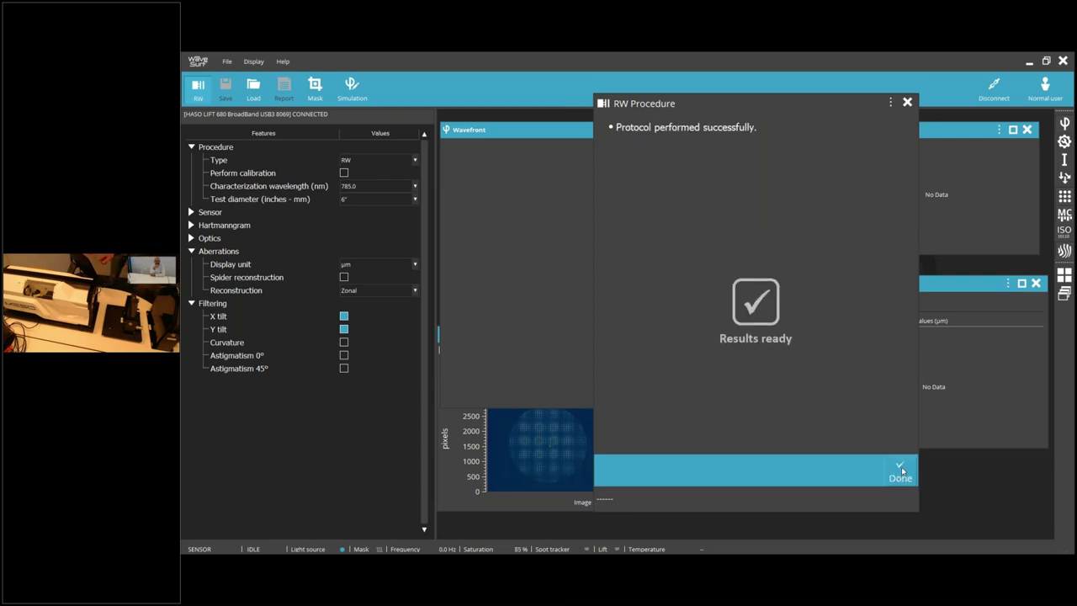
click(901, 473)
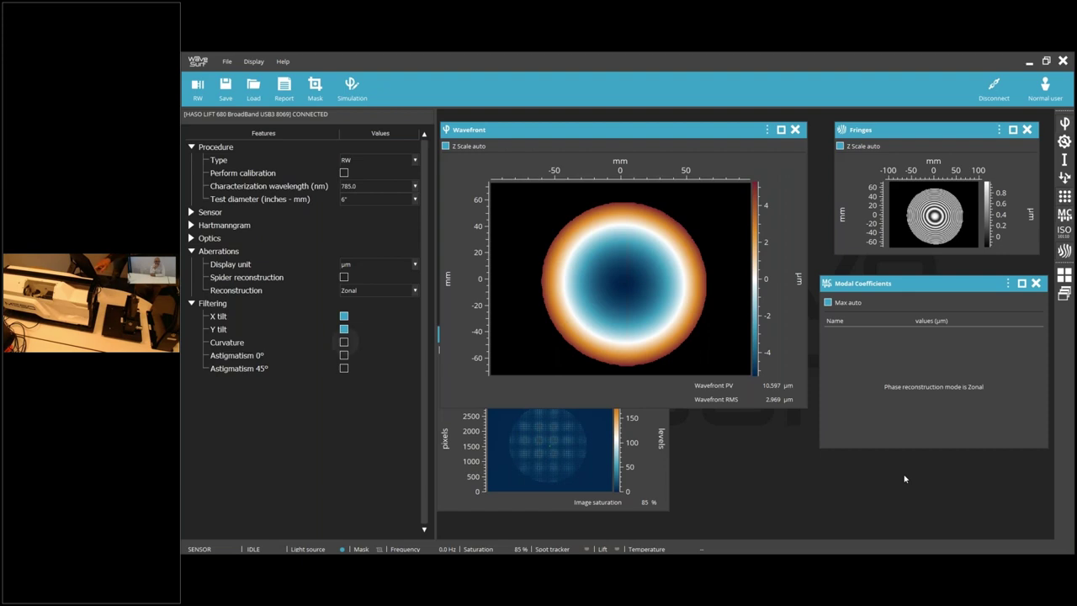
Step: Filter out the curvature of the RW wavefront, and examine it with Astigmatism 0° and Astigmatism 45° filtering before turning both astigmatism filters off
click(344, 342)
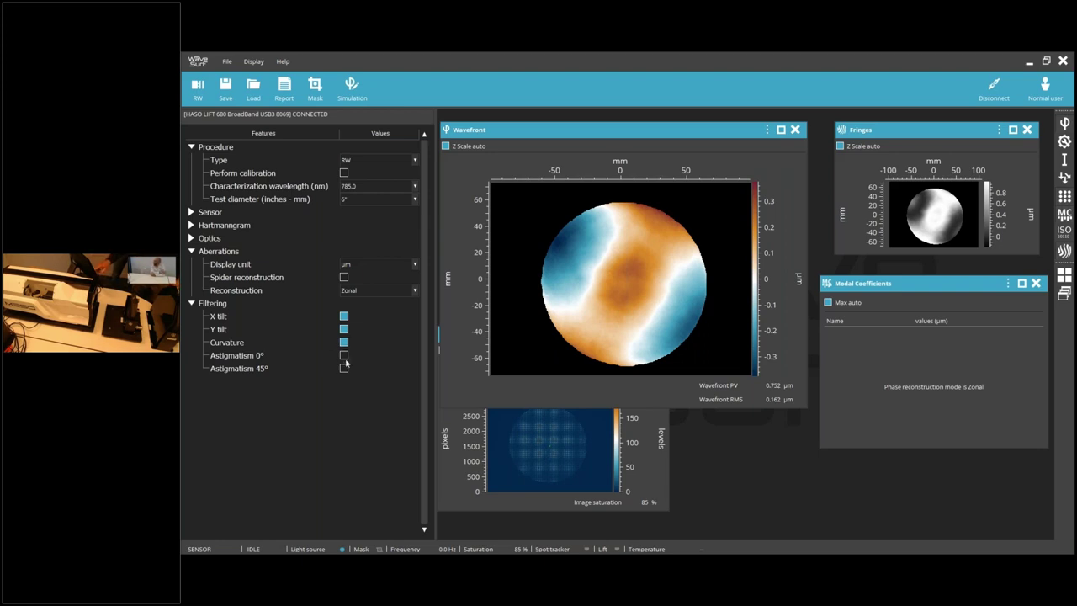
click(344, 356)
click(344, 368)
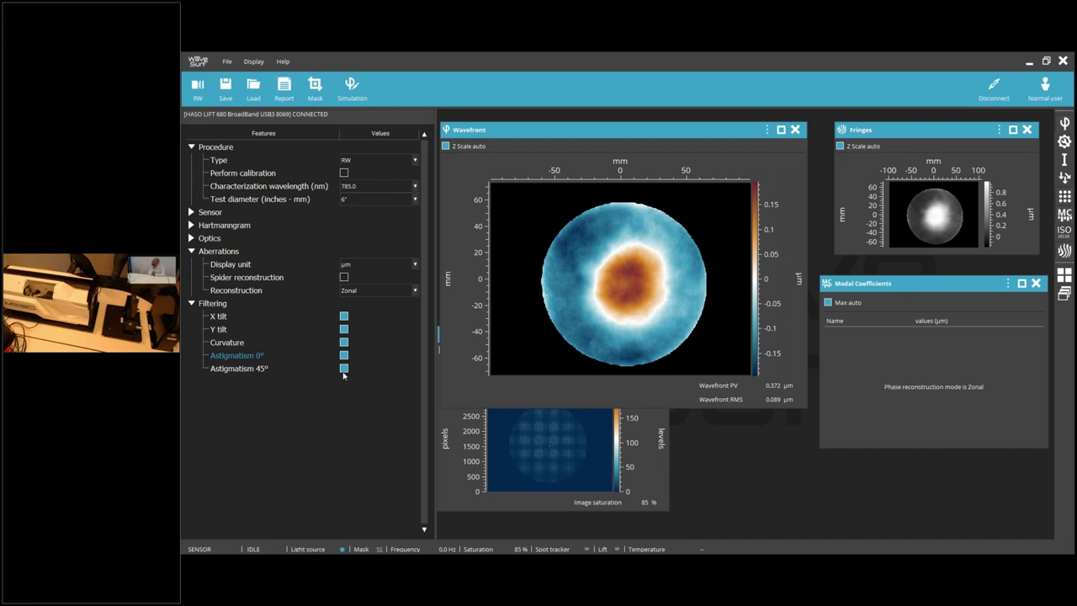
click(343, 368)
click(343, 355)
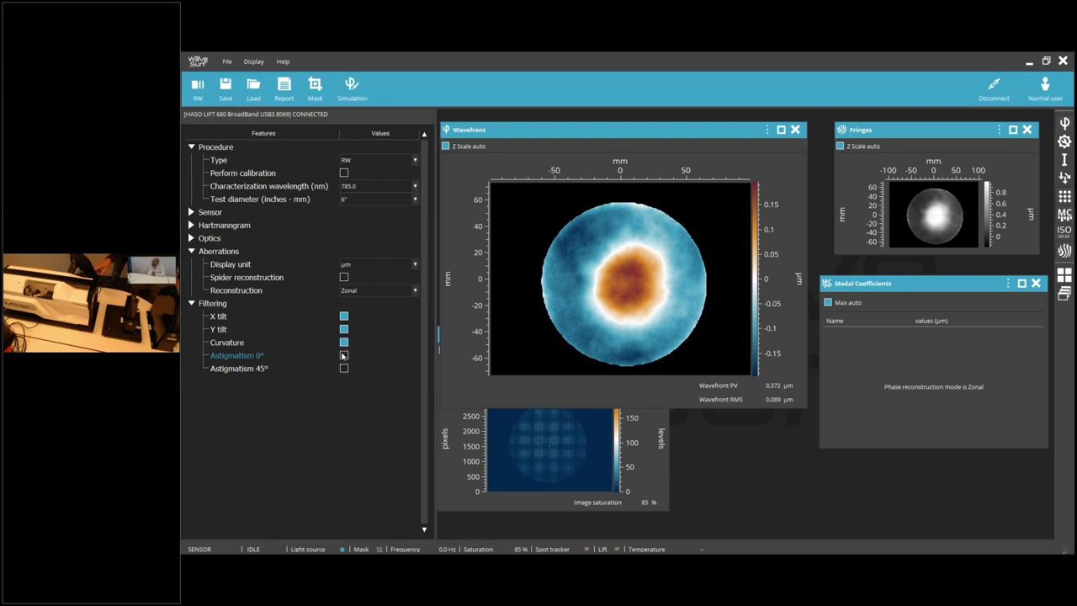